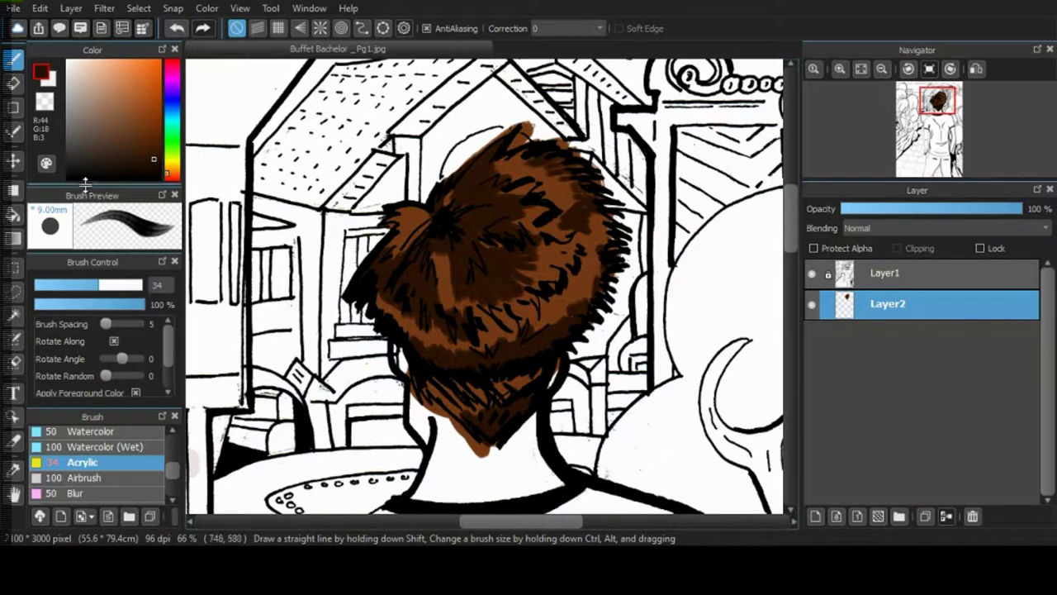
# Erase the brown hair colour that spills outside the hair outline.
pyautogui.press('e')
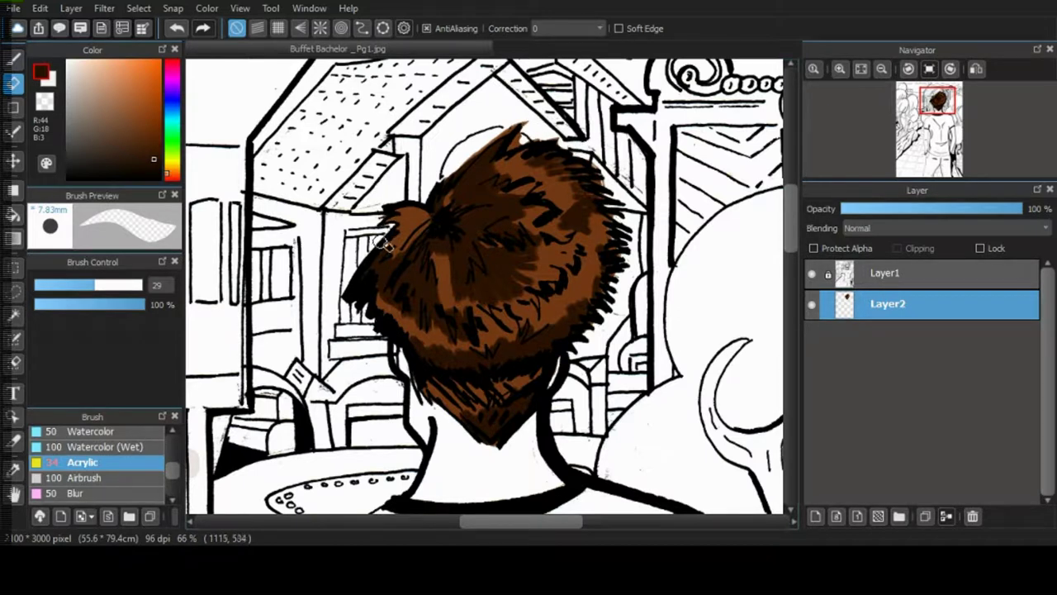
# Add a new layer above Layer2 and set up the Watercolor (Wet) brush with orange (R225 G109 B40).
pyautogui.scroll(-5, 743, 222)
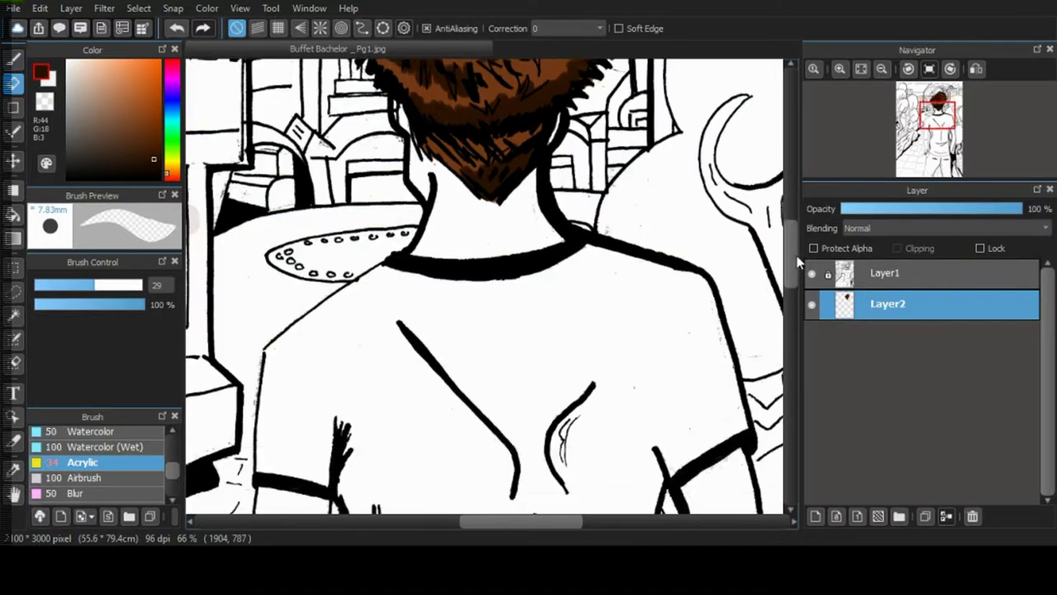
pyautogui.click(836, 516)
pyautogui.click(88, 76)
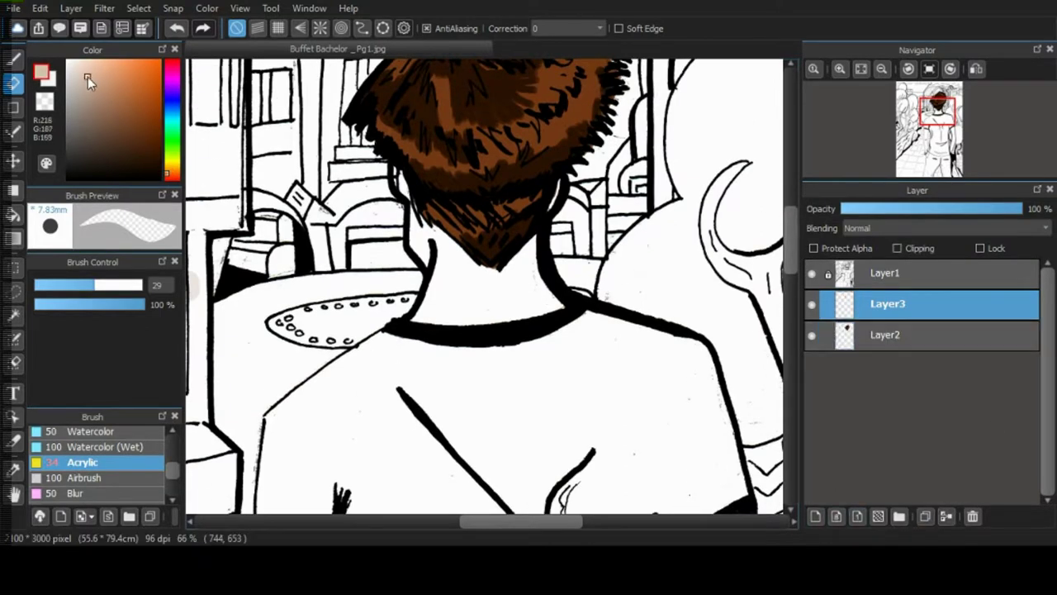
pyautogui.click(115, 447)
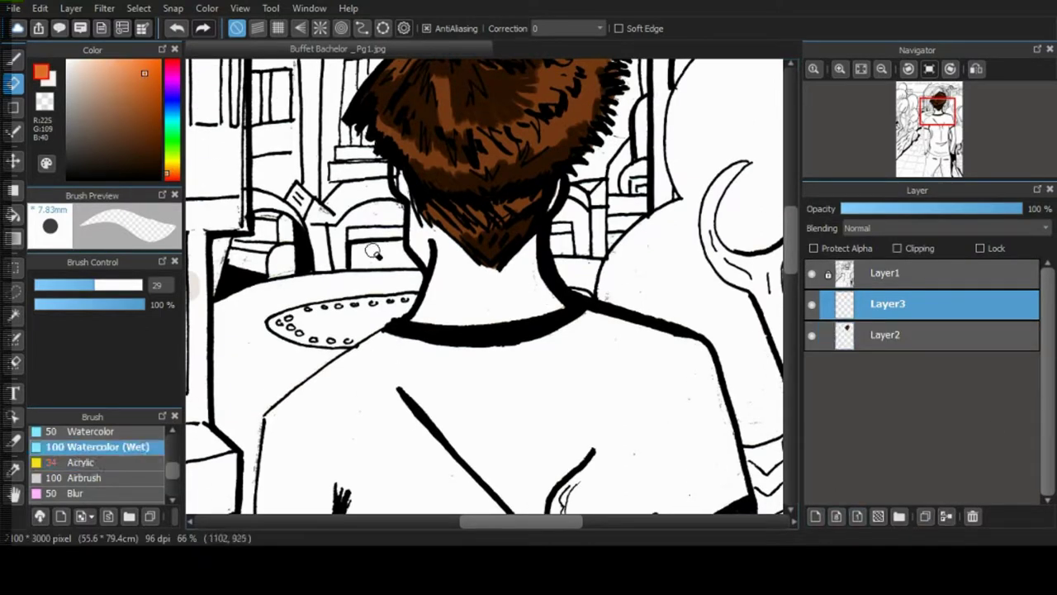
pyautogui.press('b')
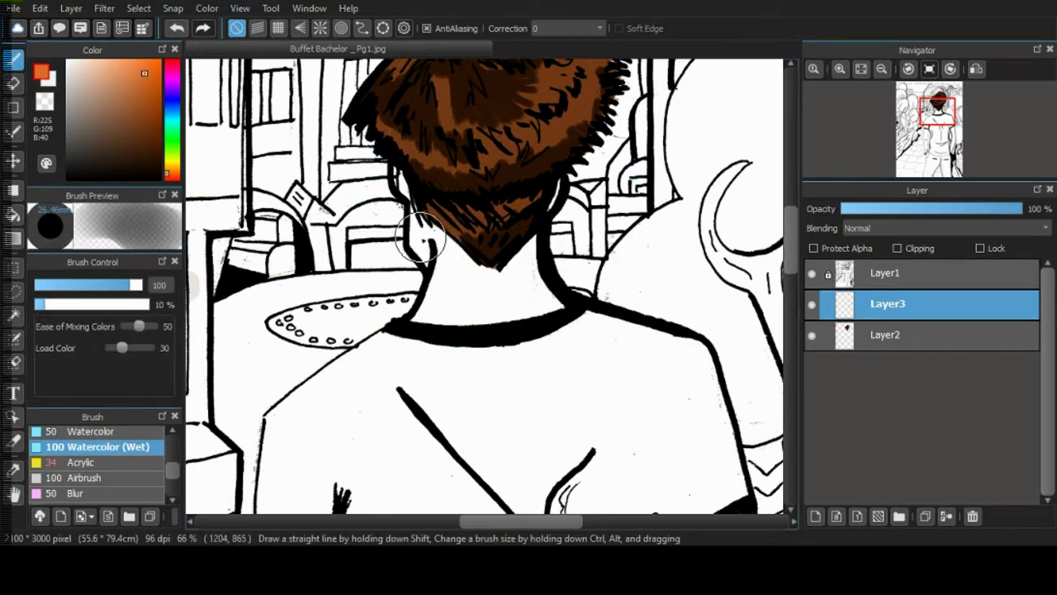
# Paint the ears, jaw and neck orange with the Watercolor (Wet) brush at size 22.
pyautogui.moveTo(414, 238); pyautogui.dragTo(421, 248)
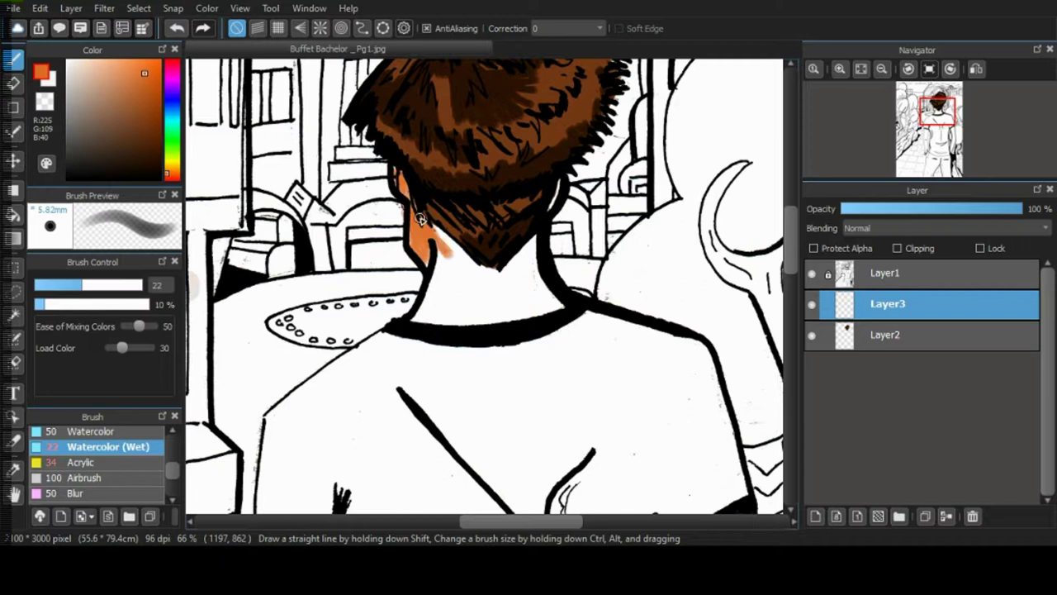
pyautogui.moveTo(419, 219); pyautogui.dragTo(453, 245)
pyautogui.moveTo(536, 235)
pyautogui.mouseDown()
pyautogui.moveTo(538, 307)
pyautogui.moveTo(536, 282)
pyautogui.moveTo(516, 288)
pyautogui.moveTo(525, 318)
pyautogui.moveTo(507, 318)
pyautogui.moveTo(520, 274)
pyautogui.moveTo(494, 293)
pyautogui.moveTo(502, 327)
pyautogui.moveTo(495, 285)
pyautogui.moveTo(446, 279)
pyautogui.mouseUp()
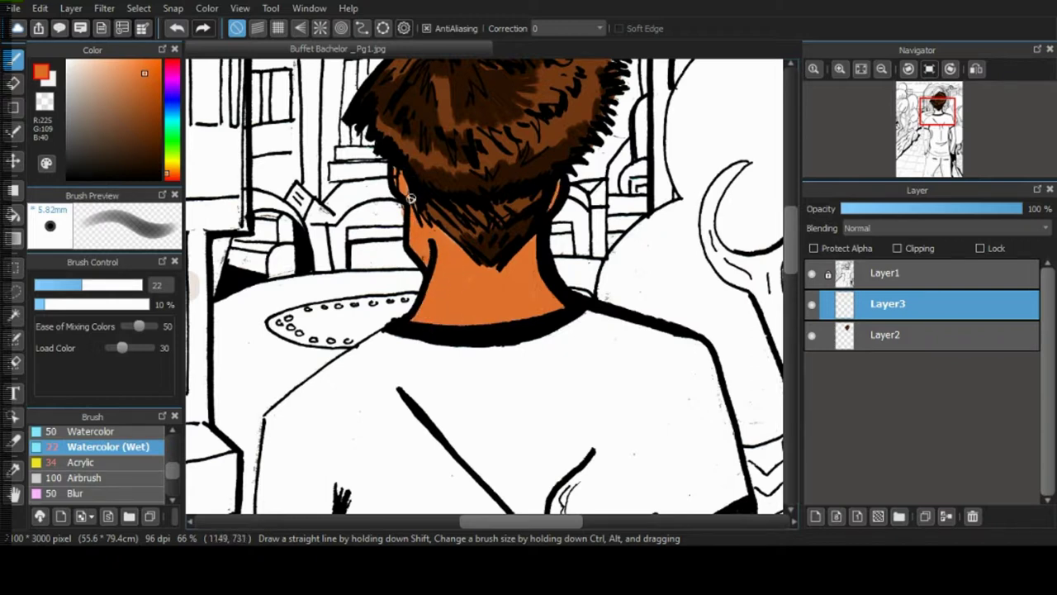
# Fill the figure's left-hand arm with orange, enlarging the Watercolor (Wet) brush to size 43.
pyautogui.scroll(-6, 444, 206)
pyautogui.moveTo(286, 175)
pyautogui.mouseDown()
pyautogui.moveTo(276, 137)
pyautogui.moveTo(304, 149)
pyautogui.mouseUp()
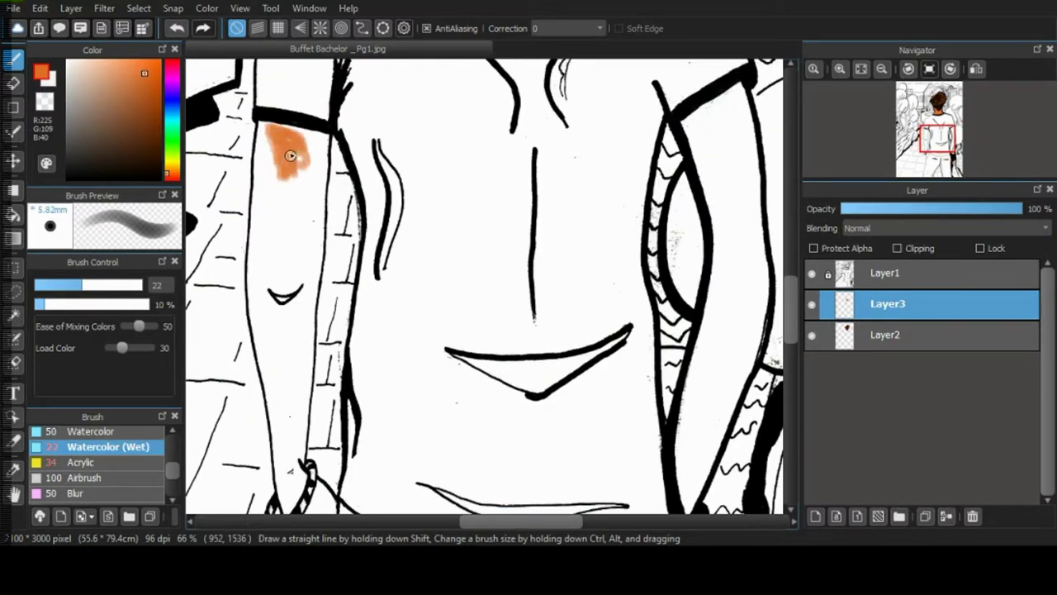
pyautogui.press('[')
pyautogui.press('[')
pyautogui.press(']')
pyautogui.click(86, 286)
pyautogui.moveTo(278, 174); pyautogui.dragTo(297, 181)
pyautogui.moveTo(80, 285)
pyautogui.mouseDown()
pyautogui.moveTo(127, 285)
pyautogui.moveTo(108, 286)
pyautogui.mouseUp()
pyautogui.moveTo(274, 172)
pyautogui.mouseDown()
pyautogui.moveTo(269, 132)
pyautogui.moveTo(305, 130)
pyautogui.moveTo(306, 188)
pyautogui.moveTo(266, 171)
pyautogui.moveTo(249, 283)
pyautogui.moveTo(316, 132)
pyautogui.moveTo(282, 266)
pyautogui.moveTo(308, 245)
pyautogui.moveTo(296, 289)
pyautogui.moveTo(251, 306)
pyautogui.moveTo(287, 478)
pyautogui.moveTo(299, 483)
pyautogui.moveTo(284, 423)
pyautogui.moveTo(313, 293)
pyautogui.moveTo(298, 450)
pyautogui.moveTo(237, 240)
pyautogui.mouseUp()
# Fill the right-hand arm and the hand at the pocket with the same orange skin colour.
pyautogui.scroll(-2, 797, 302)
pyautogui.moveTo(723, 184)
pyautogui.mouseDown()
pyautogui.moveTo(713, 208)
pyautogui.moveTo(751, 231)
pyautogui.moveTo(710, 250)
pyautogui.moveTo(693, 324)
pyautogui.moveTo(696, 378)
pyautogui.moveTo(748, 265)
pyautogui.moveTo(715, 425)
pyautogui.mouseUp()
pyautogui.scroll(6, 794, 289)
pyautogui.scroll(-4, 795, 289)
pyautogui.moveTo(755, 338)
pyautogui.mouseDown()
pyautogui.moveTo(745, 229)
pyautogui.moveTo(727, 240)
pyautogui.moveTo(701, 149)
pyautogui.moveTo(698, 159)
pyautogui.moveTo(725, 201)
pyautogui.moveTo(750, 135)
pyautogui.moveTo(747, 103)
pyautogui.mouseUp()
pyautogui.scroll(-5, 794, 304)
pyautogui.moveTo(299, 297)
pyautogui.mouseDown()
pyautogui.moveTo(305, 365)
pyautogui.moveTo(319, 287)
pyautogui.mouseUp()
# Shade the neck in brown (R147 G75 B33) with Watercolor (Wet) at size 13.9 and the Airbrush at size 100.
pyautogui.moveTo(791, 346); pyautogui.dragTo(787, 221)
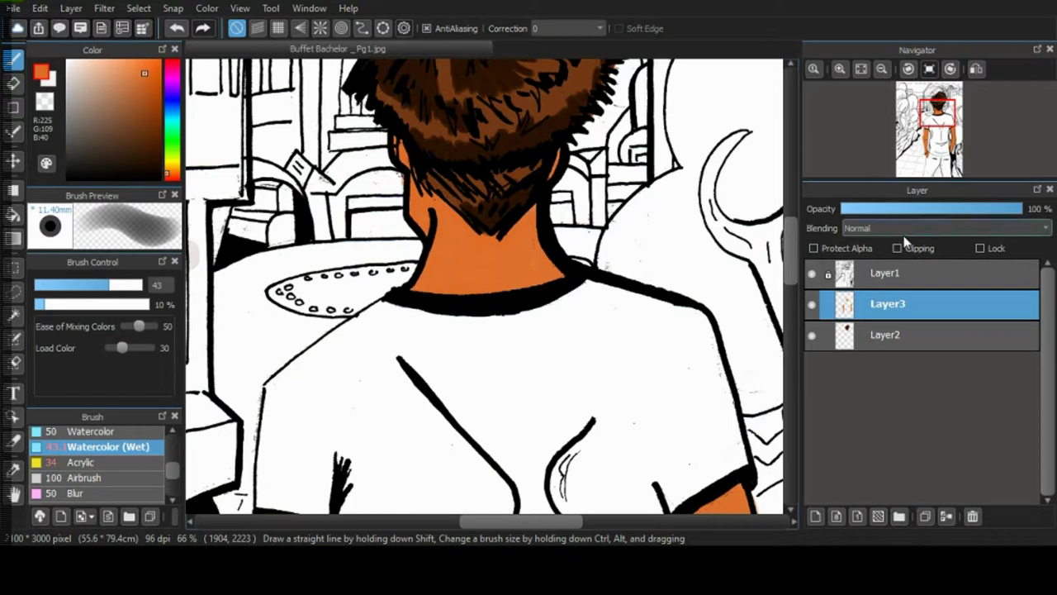
pyautogui.moveTo(136, 107); pyautogui.dragTo(139, 111)
pyautogui.moveTo(98, 285); pyautogui.dragTo(64, 284)
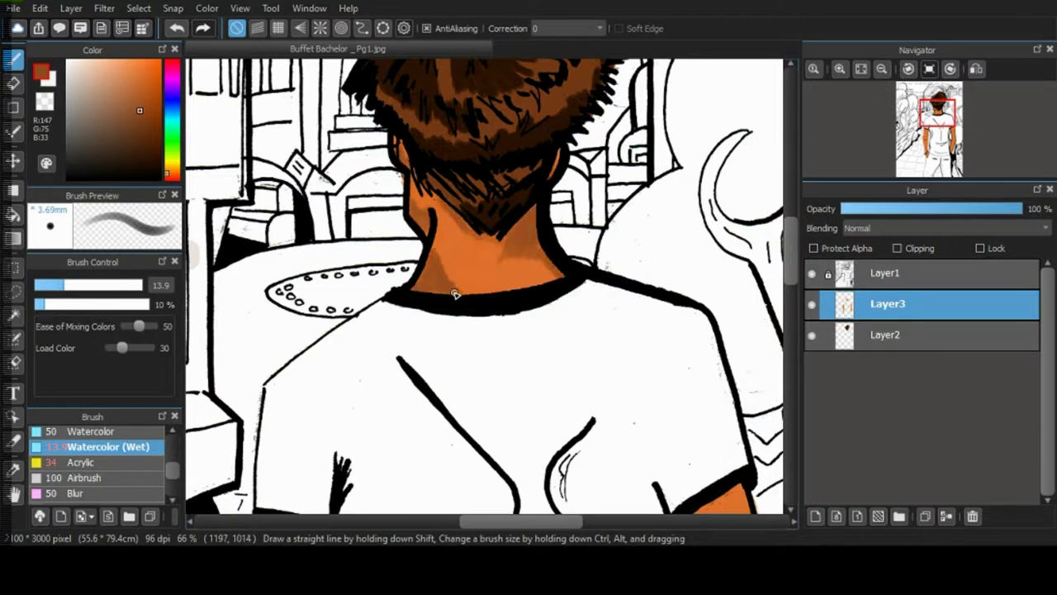
pyautogui.click(92, 305)
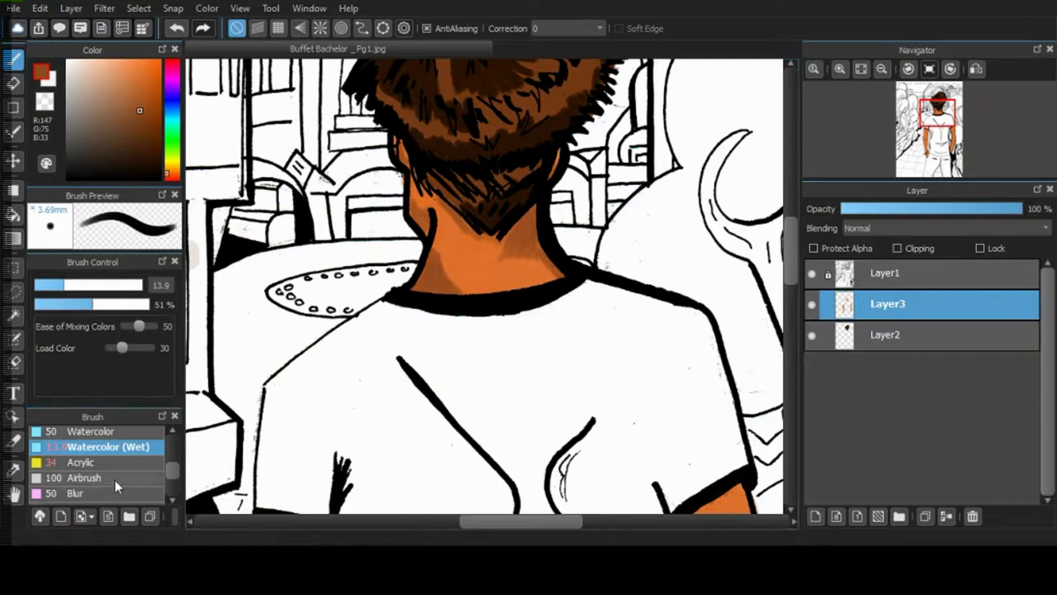
pyautogui.click(116, 480)
pyautogui.moveTo(449, 266)
pyautogui.mouseDown()
pyautogui.moveTo(495, 276)
pyautogui.moveTo(507, 255)
pyautogui.moveTo(536, 275)
pyautogui.mouseUp()
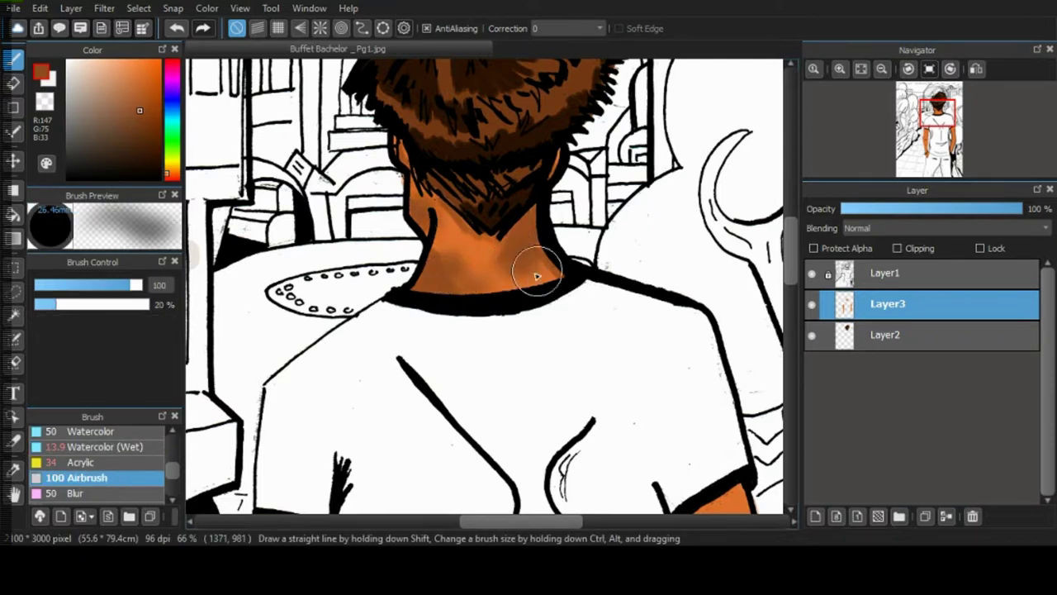
# Blend the neck shading with the Smudge brush at size 70 and the Blur brush at size 50.
pyautogui.scroll(-3, 115, 469)
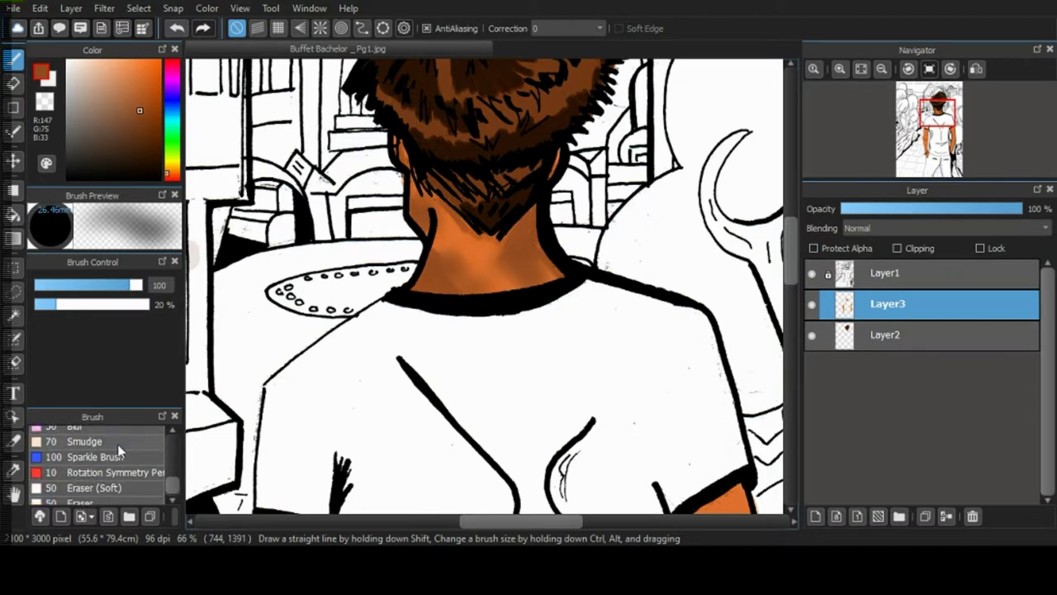
pyautogui.click(117, 445)
pyautogui.moveTo(443, 272)
pyautogui.mouseDown()
pyautogui.moveTo(519, 283)
pyautogui.moveTo(536, 255)
pyautogui.moveTo(442, 261)
pyautogui.mouseUp()
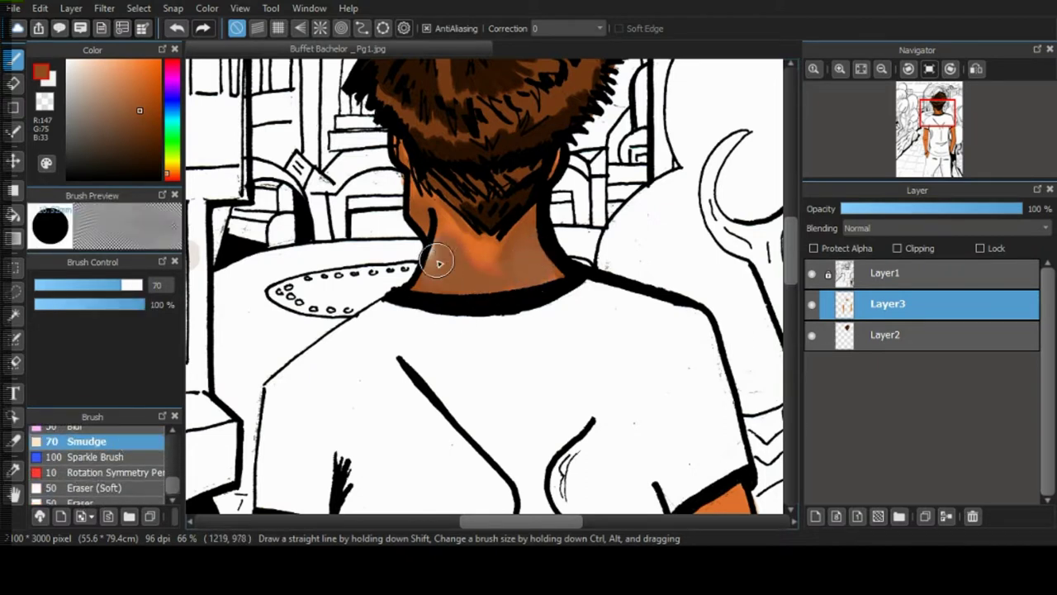
pyautogui.scroll(2, 90, 466)
pyautogui.click(76, 472)
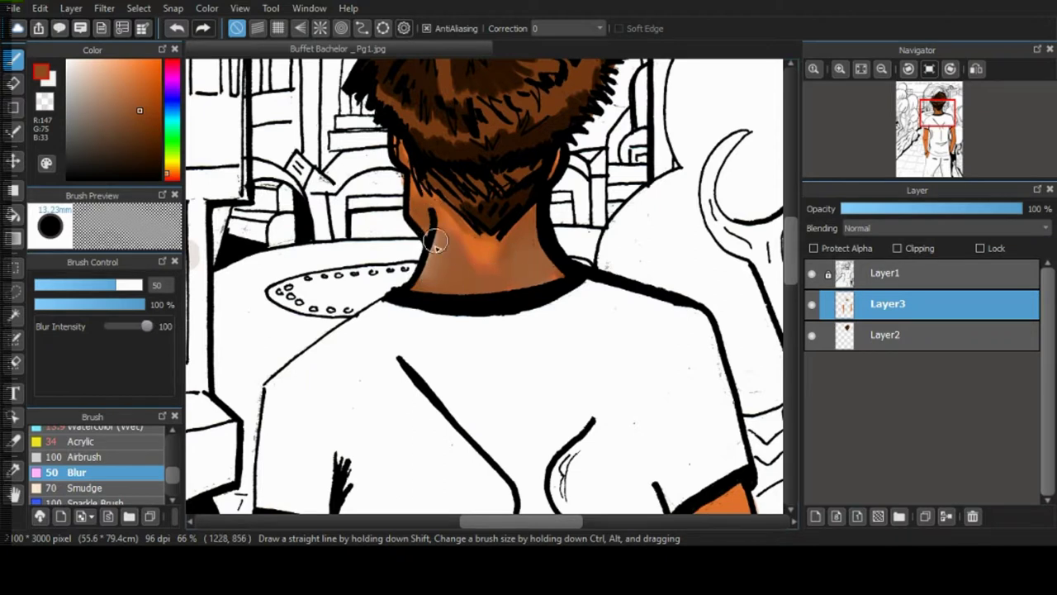
# Repaint the neck tones with Watercolor (Wet) at size 38, including a lighter orange (R215 G113 B53).
pyautogui.scroll(1, 132, 462)
pyautogui.click(124, 441)
pyautogui.moveTo(66, 285); pyautogui.dragTo(103, 285)
pyautogui.moveTo(463, 285)
pyautogui.mouseDown()
pyautogui.moveTo(434, 269)
pyautogui.moveTo(436, 290)
pyautogui.moveTo(429, 262)
pyautogui.moveTo(443, 255)
pyautogui.moveTo(491, 284)
pyautogui.moveTo(451, 240)
pyautogui.moveTo(534, 268)
pyautogui.moveTo(509, 287)
pyautogui.moveTo(549, 273)
pyautogui.moveTo(524, 243)
pyautogui.moveTo(539, 277)
pyautogui.mouseUp()
pyautogui.click(138, 77)
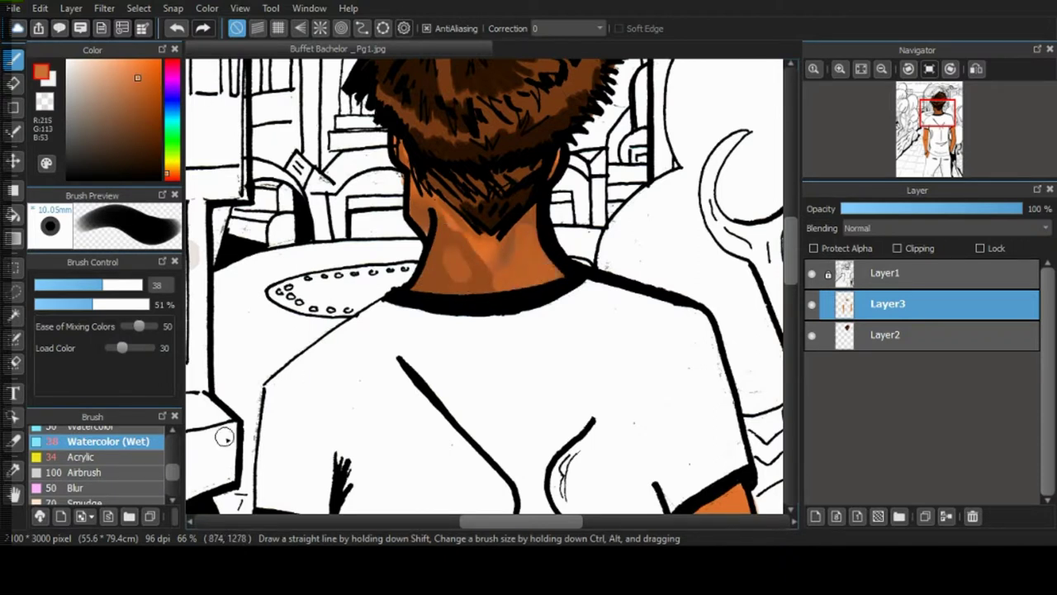
# Airbrush softer darker and lighter skin tones over the neck and head area.
pyautogui.click(76, 471)
pyautogui.moveTo(413, 289)
pyautogui.mouseDown()
pyautogui.moveTo(460, 255)
pyautogui.moveTo(498, 261)
pyautogui.moveTo(515, 249)
pyautogui.moveTo(449, 268)
pyautogui.moveTo(437, 222)
pyautogui.moveTo(484, 263)
pyautogui.moveTo(474, 253)
pyautogui.moveTo(443, 282)
pyautogui.moveTo(452, 229)
pyautogui.moveTo(507, 276)
pyautogui.mouseUp()
pyautogui.click(151, 108)
pyautogui.moveTo(384, 177)
pyautogui.mouseDown()
pyautogui.moveTo(425, 247)
pyautogui.moveTo(531, 259)
pyautogui.moveTo(425, 177)
pyautogui.mouseUp()
pyautogui.moveTo(792, 228)
pyautogui.mouseDown()
pyautogui.moveTo(794, 248)
pyautogui.moveTo(793, 219)
pyautogui.mouseUp()
pyautogui.moveTo(472, 289)
pyautogui.mouseDown()
pyautogui.moveTo(538, 298)
pyautogui.moveTo(522, 295)
pyautogui.moveTo(491, 327)
pyautogui.mouseUp()
pyautogui.click(111, 95)
pyautogui.moveTo(487, 276)
pyautogui.mouseDown()
pyautogui.moveTo(441, 345)
pyautogui.moveTo(502, 302)
pyautogui.moveTo(402, 342)
pyautogui.moveTo(450, 366)
pyautogui.mouseUp()
pyautogui.click(156, 107)
# Airbrush dark brown shadows around the elbows and forearms of both arms.
pyautogui.scroll(-6, 450, 366)
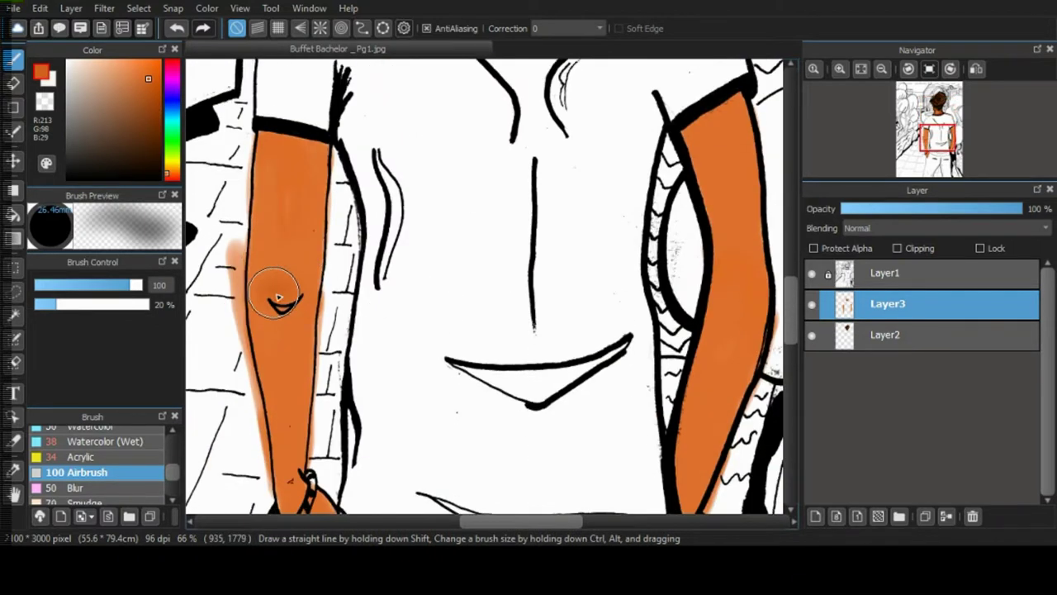
pyautogui.click(144, 118)
pyautogui.moveTo(272, 278)
pyautogui.mouseDown()
pyautogui.moveTo(276, 302)
pyautogui.moveTo(256, 233)
pyautogui.moveTo(278, 302)
pyautogui.moveTo(295, 438)
pyautogui.mouseUp()
pyautogui.moveTo(730, 289)
pyautogui.mouseDown()
pyautogui.moveTo(734, 330)
pyautogui.moveTo(686, 478)
pyautogui.moveTo(737, 381)
pyautogui.mouseUp()
# Soften the left-hand arm's shadows with the Airbrush at size 43 in medium orange-brown (R197 G97 B37).
pyautogui.click(143, 86)
pyautogui.click(110, 285)
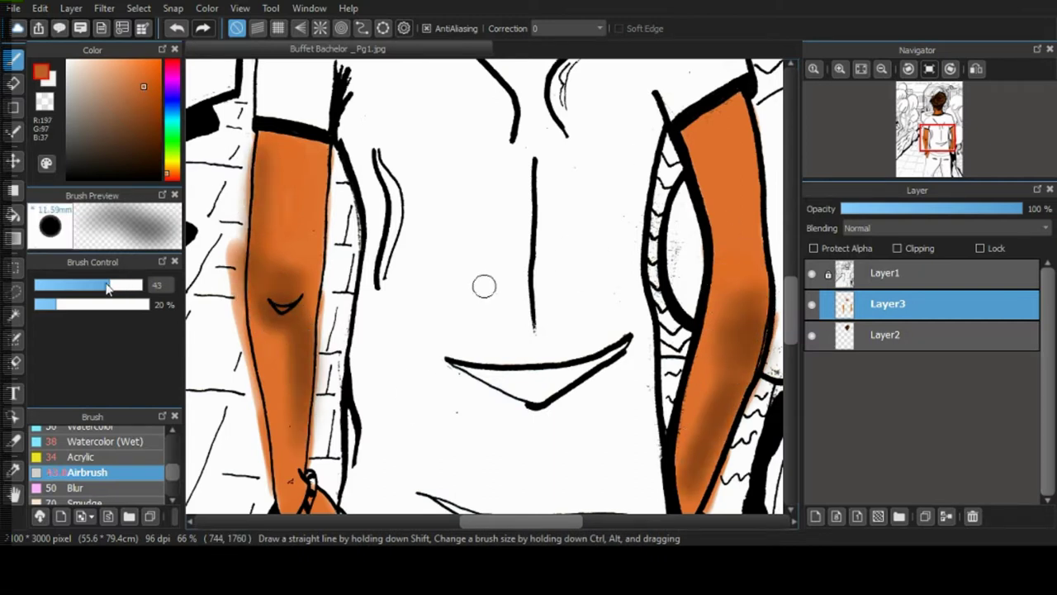
pyautogui.moveTo(273, 257); pyautogui.dragTo(275, 259)
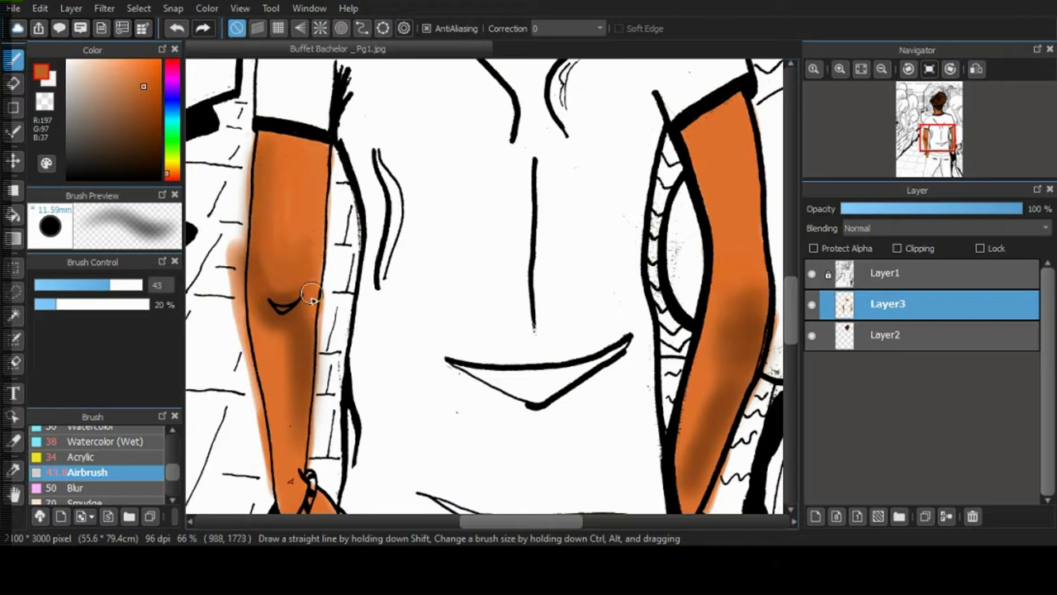
pyautogui.moveTo(303, 301)
pyautogui.mouseDown()
pyautogui.moveTo(295, 384)
pyautogui.moveTo(278, 324)
pyautogui.moveTo(289, 329)
pyautogui.moveTo(295, 372)
pyautogui.moveTo(267, 329)
pyautogui.moveTo(297, 311)
pyautogui.moveTo(302, 382)
pyautogui.mouseUp()
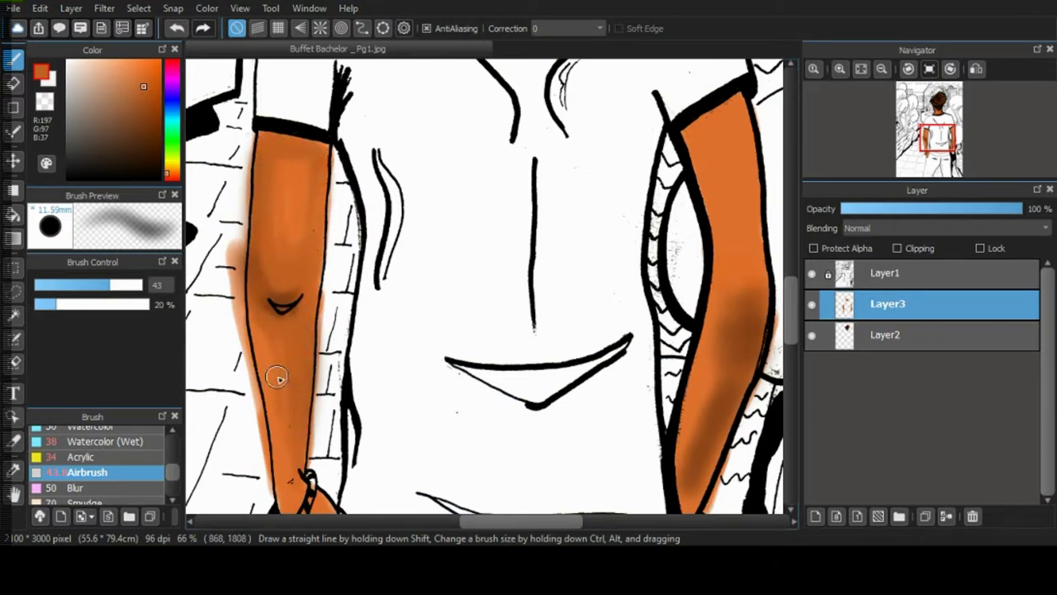
# Airbrush the same orange-brown over the right-hand arm's upper edge, elbow and forearm to soften its shadows.
pyautogui.moveTo(743, 306)
pyautogui.mouseDown()
pyautogui.moveTo(741, 279)
pyautogui.moveTo(737, 322)
pyautogui.moveTo(759, 292)
pyautogui.moveTo(716, 111)
pyautogui.mouseUp()
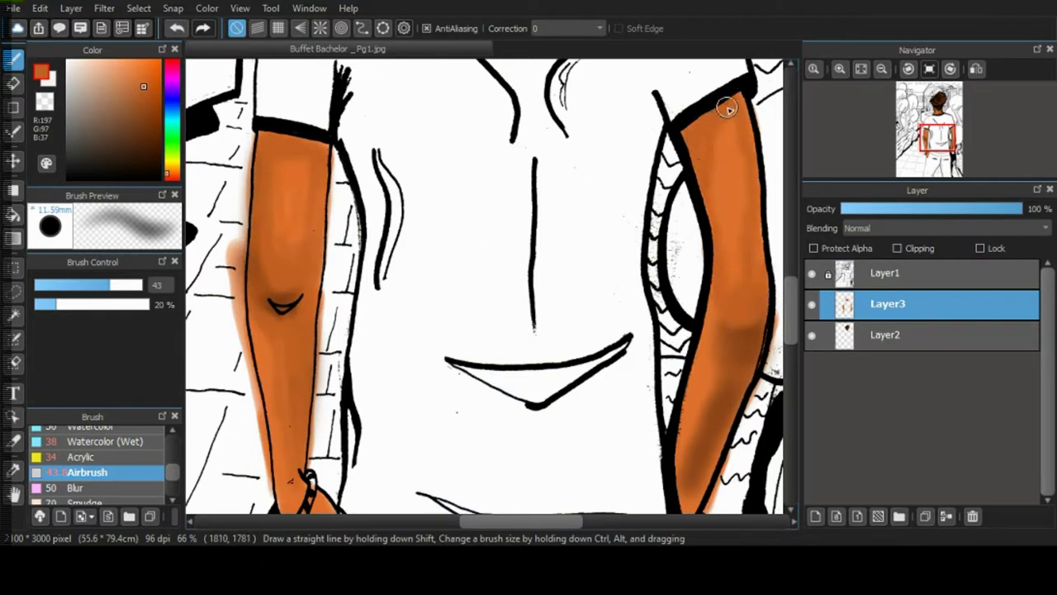
pyautogui.moveTo(712, 403); pyautogui.dragTo(701, 470)
pyautogui.moveTo(789, 309)
pyautogui.mouseDown()
pyautogui.moveTo(789, 361)
pyautogui.moveTo(784, 299)
pyautogui.mouseUp()
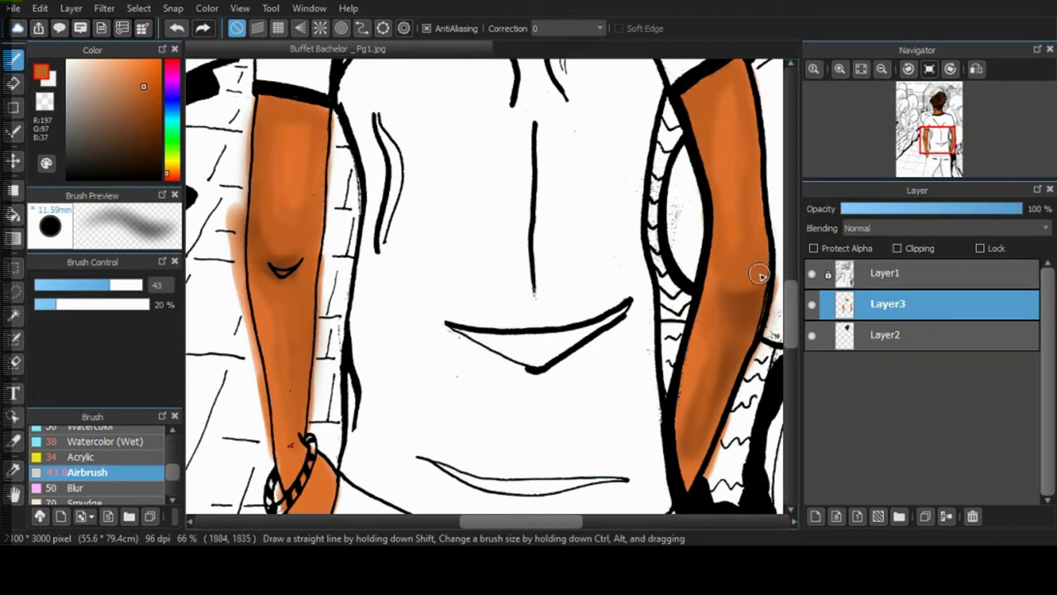
pyautogui.moveTo(707, 341); pyautogui.dragTo(692, 361)
pyautogui.moveTo(709, 397); pyautogui.dragTo(693, 457)
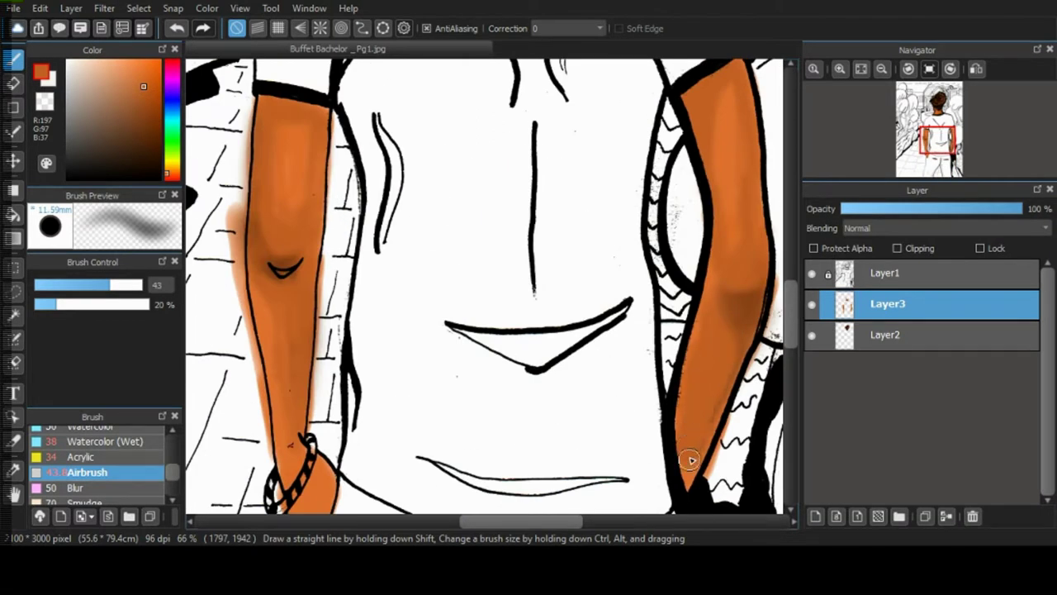
# Add a light orange (R233 G125 B62) highlight and darker brown (R163 G73 B19) shading to the left-hand arm.
pyautogui.moveTo(291, 214); pyautogui.dragTo(288, 212)
pyautogui.click(77, 488)
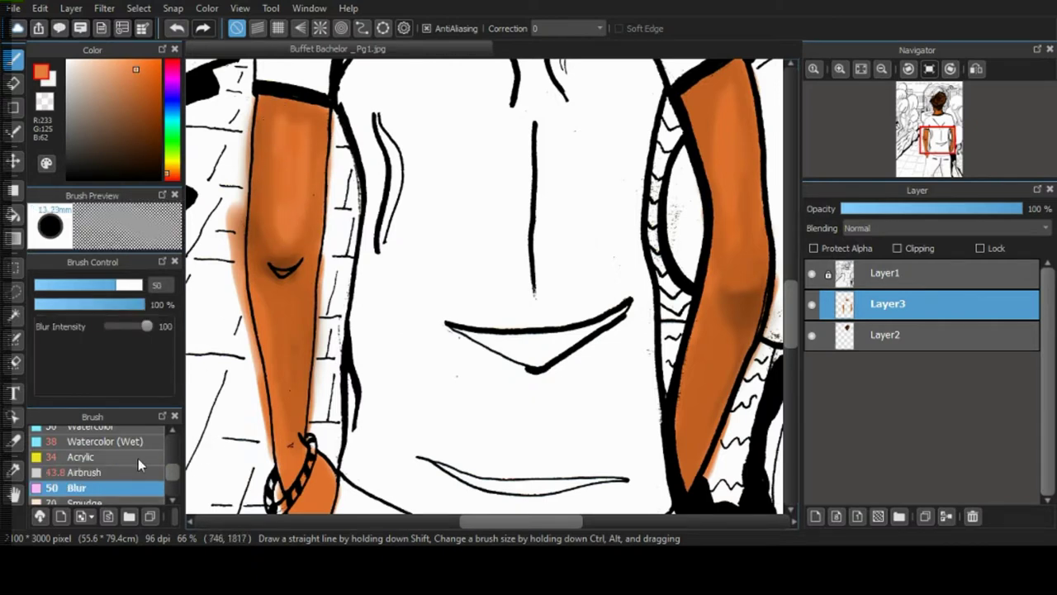
pyautogui.click(105, 441)
pyautogui.moveTo(287, 245); pyautogui.dragTo(275, 228)
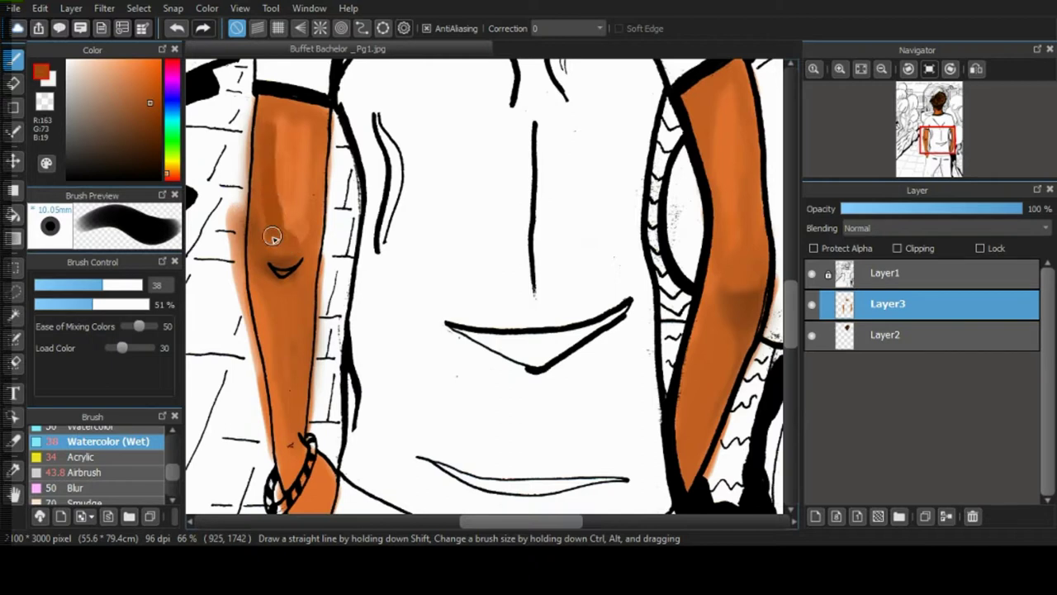
pyautogui.press('.')
pyautogui.press('.')
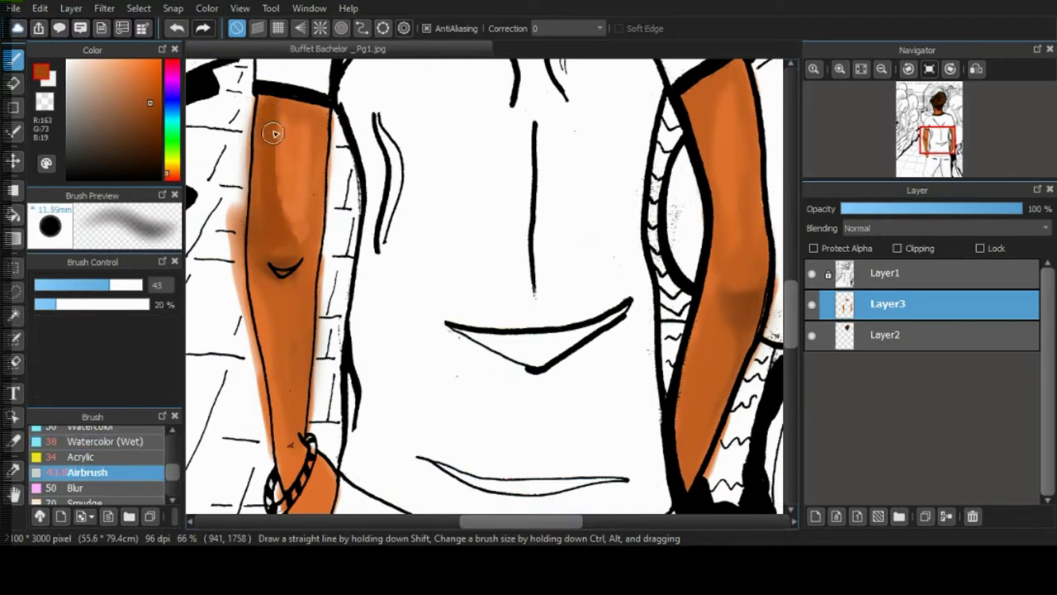
pyautogui.moveTo(268, 111); pyautogui.dragTo(277, 202)
pyautogui.moveTo(307, 242)
pyautogui.mouseDown()
pyautogui.moveTo(276, 289)
pyautogui.moveTo(278, 267)
pyautogui.moveTo(267, 308)
pyautogui.moveTo(278, 120)
pyautogui.mouseUp()
# Blend the shading on both arms with the Blur brush at size 98.
pyautogui.click(124, 488)
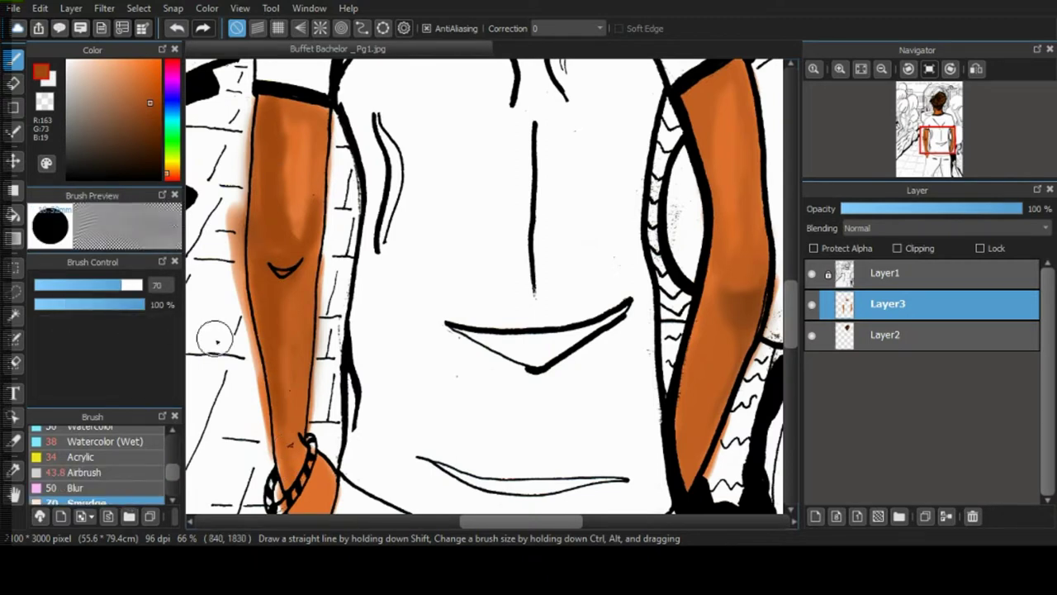
pyautogui.click(136, 286)
pyautogui.moveTo(295, 156)
pyautogui.mouseDown()
pyautogui.moveTo(280, 223)
pyautogui.moveTo(305, 230)
pyautogui.moveTo(289, 144)
pyautogui.moveTo(307, 114)
pyautogui.moveTo(282, 145)
pyautogui.moveTo(304, 153)
pyautogui.moveTo(296, 235)
pyautogui.moveTo(310, 199)
pyautogui.moveTo(291, 240)
pyautogui.moveTo(282, 128)
pyautogui.moveTo(309, 195)
pyautogui.moveTo(294, 248)
pyautogui.moveTo(285, 121)
pyautogui.moveTo(281, 307)
pyautogui.moveTo(293, 403)
pyautogui.moveTo(277, 371)
pyautogui.mouseUp()
pyautogui.moveTo(725, 225)
pyautogui.mouseDown()
pyautogui.moveTo(696, 224)
pyautogui.moveTo(736, 255)
pyautogui.moveTo(730, 310)
pyautogui.moveTo(739, 319)
pyautogui.moveTo(690, 438)
pyautogui.mouseUp()
# Erase the orange overspill along the outer edge of the left-hand arm with the eraser at size 29.
pyautogui.moveTo(825, 73)
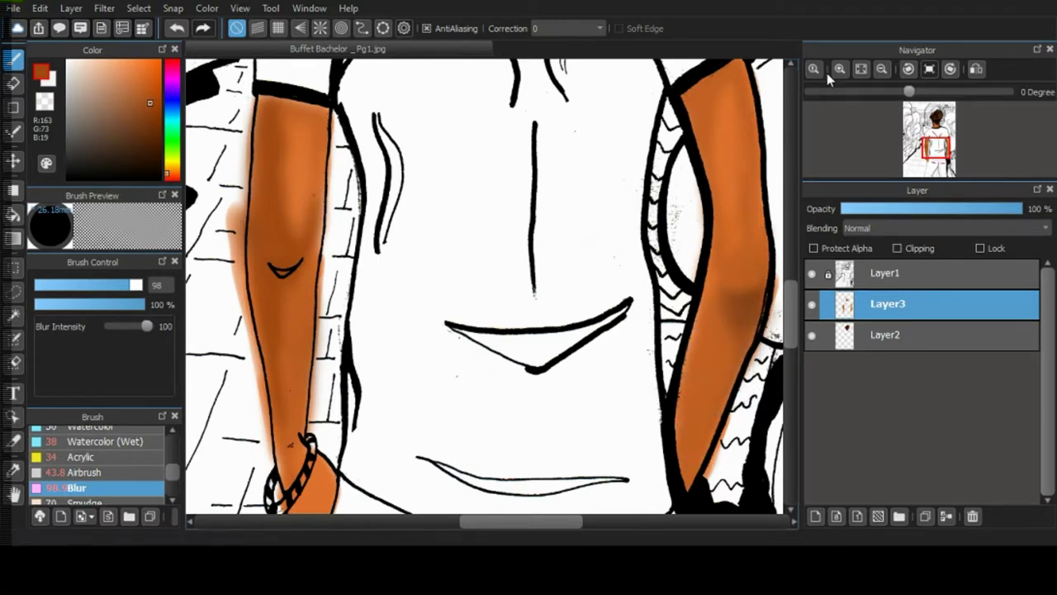
pyautogui.click(881, 70)
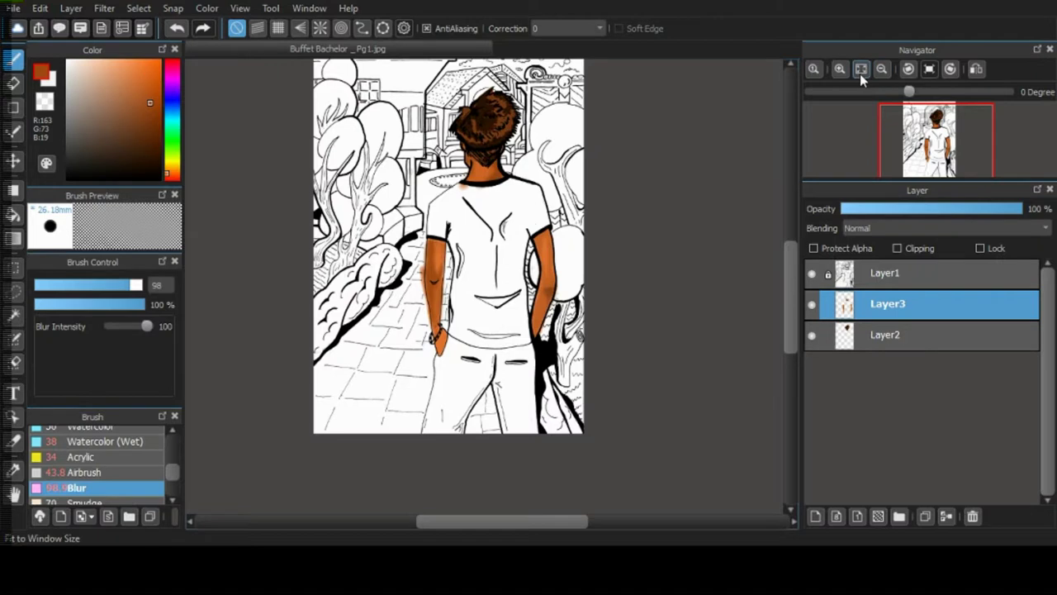
pyautogui.click(839, 70)
pyautogui.click(839, 69)
pyautogui.press('e')
pyautogui.moveTo(231, 186)
pyautogui.mouseDown()
pyautogui.moveTo(249, 101)
pyautogui.moveTo(231, 242)
pyautogui.mouseUp()
pyautogui.hotkey('ctrl', 'z')
pyautogui.moveTo(241, 118)
pyautogui.mouseDown()
pyautogui.moveTo(241, 167)
pyautogui.moveTo(328, 216)
pyautogui.moveTo(231, 207)
pyautogui.moveTo(228, 237)
pyautogui.moveTo(245, 125)
pyautogui.mouseUp()
pyautogui.moveTo(233, 284); pyautogui.dragTo(250, 339)
pyautogui.moveTo(265, 460)
pyautogui.mouseDown()
pyautogui.moveTo(235, 305)
pyautogui.moveTo(270, 468)
pyautogui.mouseUp()
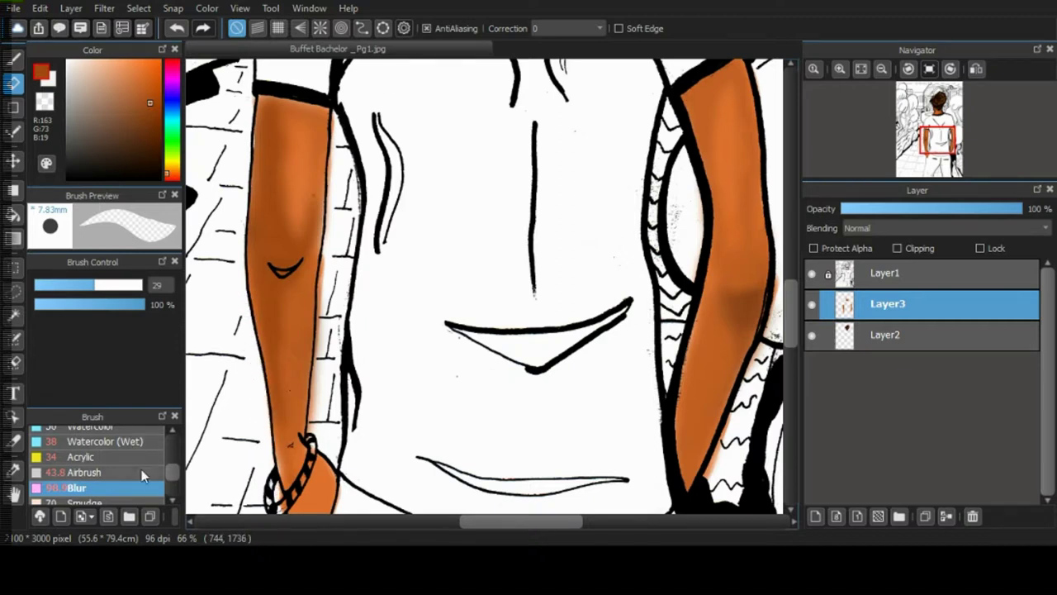
# Airbrush brown (R163 G73 B19) shading over the right-hand arm's elbow and forearm at size 43.
pyautogui.click(144, 471)
pyautogui.press('b')
pyautogui.moveTo(702, 320)
pyautogui.mouseDown()
pyautogui.moveTo(677, 418)
pyautogui.moveTo(698, 452)
pyautogui.mouseUp()
pyautogui.moveTo(707, 303)
pyautogui.mouseDown()
pyautogui.moveTo(696, 421)
pyautogui.moveTo(746, 361)
pyautogui.mouseUp()
pyautogui.moveTo(715, 254); pyautogui.dragTo(712, 292)
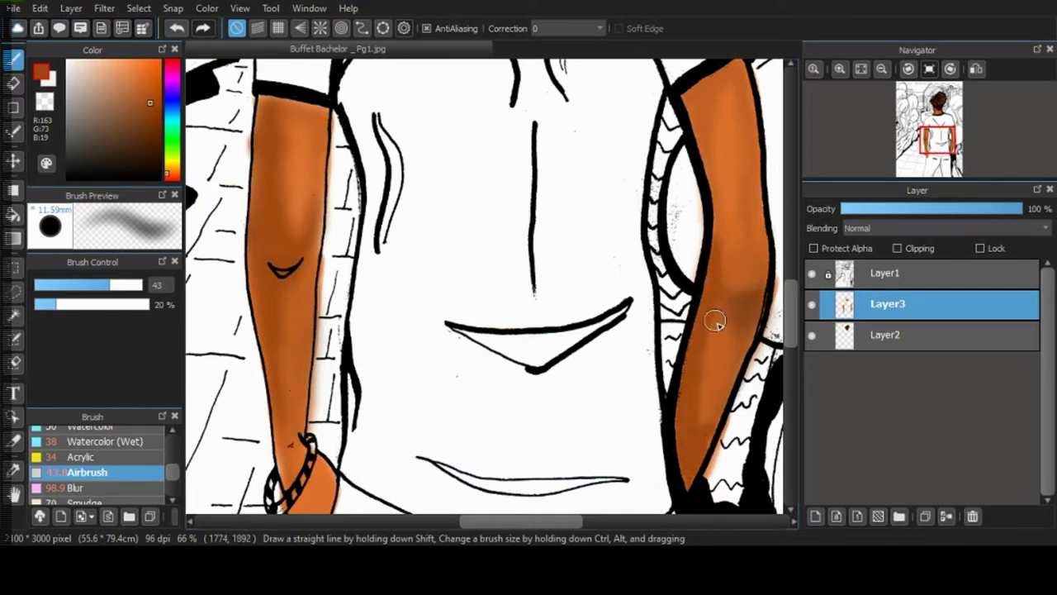
pyautogui.moveTo(716, 345); pyautogui.dragTo(700, 424)
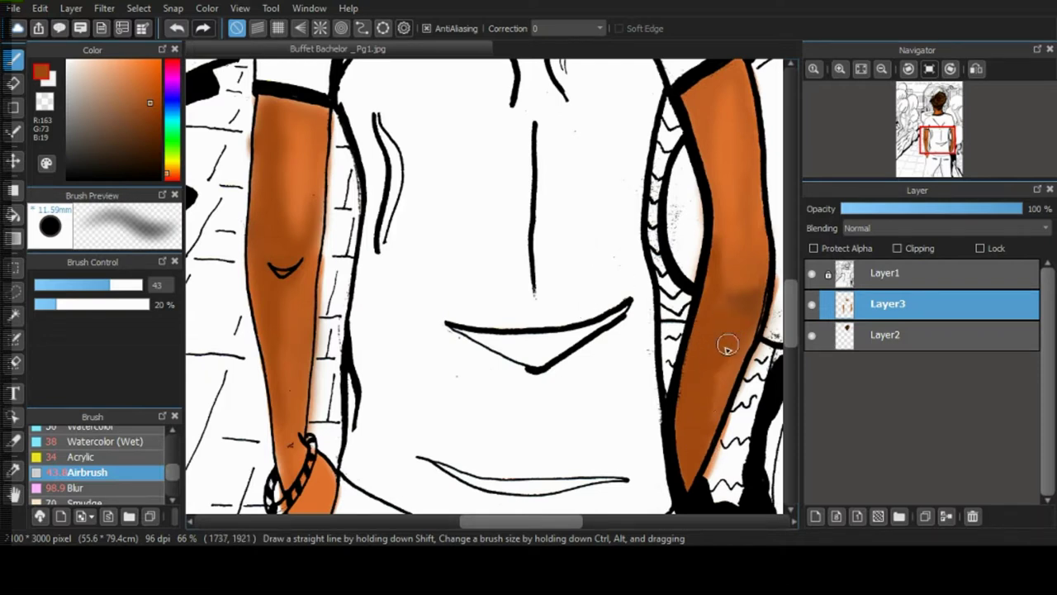
# Airbrush lighter skin tones over the right-hand arm's elbow and forearm, enlarging the brush to size 69.
pyautogui.moveTo(151, 84); pyautogui.dragTo(130, 78)
pyautogui.moveTo(720, 321)
pyautogui.mouseDown()
pyautogui.moveTo(728, 353)
pyautogui.moveTo(725, 313)
pyautogui.mouseUp()
pyautogui.moveTo(152, 113); pyautogui.dragTo(134, 91)
pyautogui.moveTo(681, 288)
pyautogui.keyDown('ctrl'); pyautogui.keyDown('alt'); pyautogui.mouseDown()
pyautogui.moveTo(632, 307)
pyautogui.moveTo(652, 306)
pyautogui.mouseUp(); pyautogui.keyUp('alt'); pyautogui.keyUp('ctrl')
pyautogui.moveTo(718, 291)
pyautogui.mouseDown()
pyautogui.moveTo(719, 370)
pyautogui.moveTo(704, 435)
pyautogui.moveTo(720, 305)
pyautogui.moveTo(749, 253)
pyautogui.moveTo(699, 460)
pyautogui.mouseUp()
# Darken both arms with the Airbrush at size 69 in deep brown (R147 G64 B15).
pyautogui.click(151, 111)
pyautogui.moveTo(752, 300)
pyautogui.mouseDown()
pyautogui.moveTo(743, 312)
pyautogui.moveTo(753, 274)
pyautogui.moveTo(699, 443)
pyautogui.moveTo(764, 185)
pyautogui.moveTo(698, 104)
pyautogui.moveTo(726, 190)
pyautogui.moveTo(707, 313)
pyautogui.mouseUp()
pyautogui.scroll(-1, 115, 484)
pyautogui.moveTo(744, 252)
pyautogui.mouseDown()
pyautogui.moveTo(712, 161)
pyautogui.moveTo(751, 238)
pyautogui.moveTo(694, 379)
pyautogui.mouseUp()
pyautogui.moveTo(284, 147)
pyautogui.mouseDown()
pyautogui.moveTo(264, 106)
pyautogui.moveTo(288, 106)
pyautogui.moveTo(284, 130)
pyautogui.moveTo(327, 287)
pyautogui.moveTo(306, 154)
pyautogui.moveTo(293, 198)
pyautogui.mouseUp()
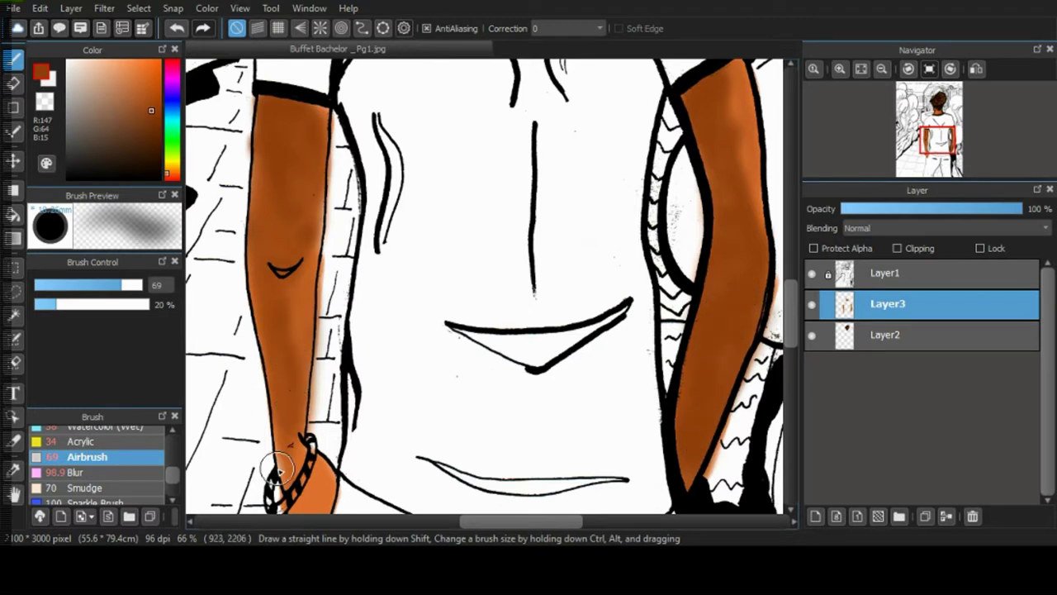
# Airbrush light orange (R220 G120 B62) highlights along both arms.
pyautogui.click(881, 69)
pyautogui.click(881, 72)
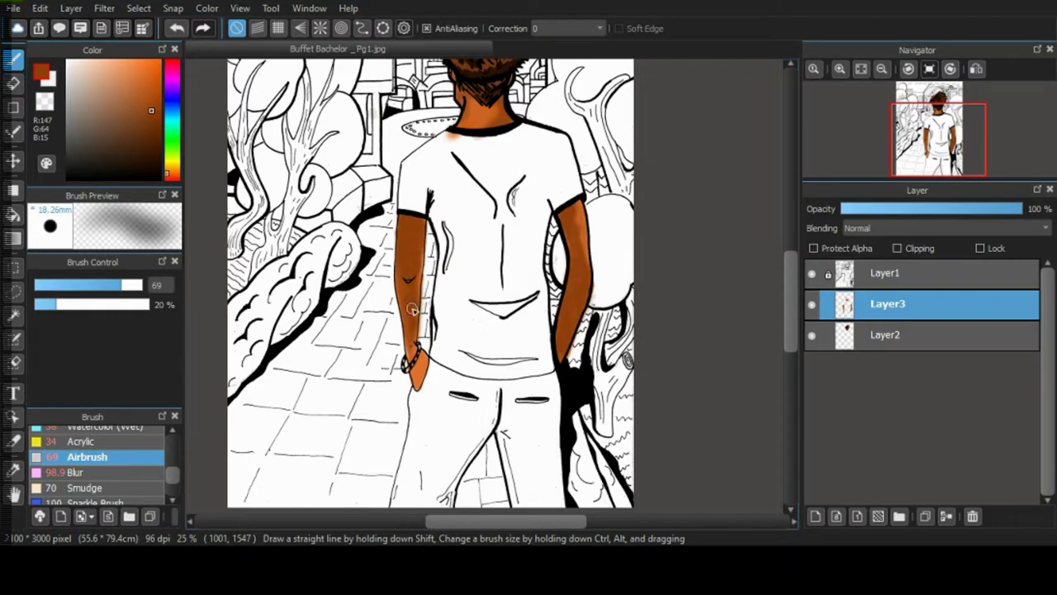
pyautogui.moveTo(146, 92); pyautogui.dragTo(135, 76)
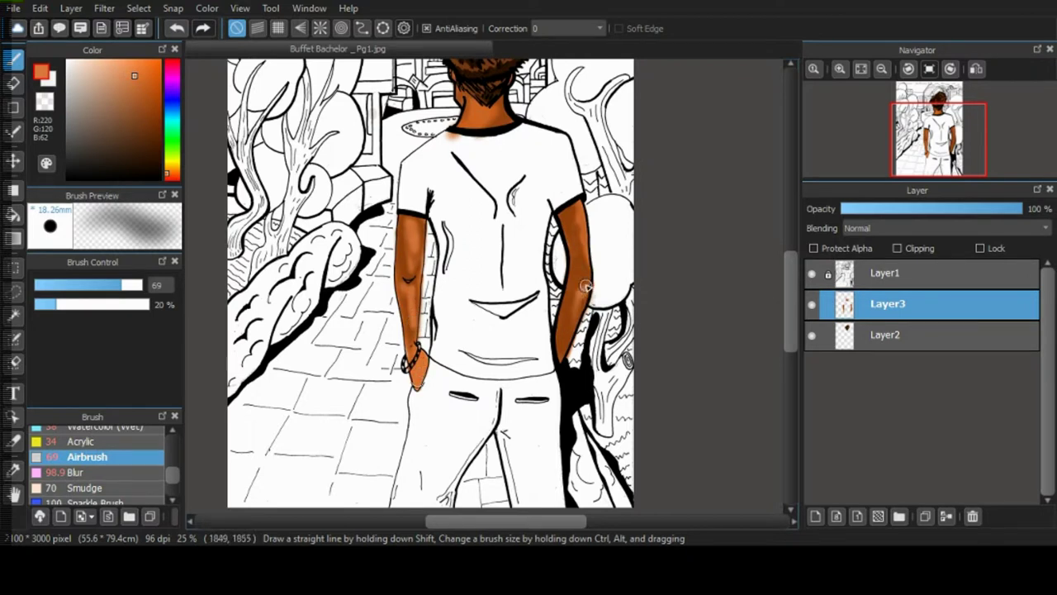
# Airbrush brown shading (R129 G60 B19 and R158 G80 B34) over the left-hand arm and its hand at size 69.
pyautogui.click(131, 98)
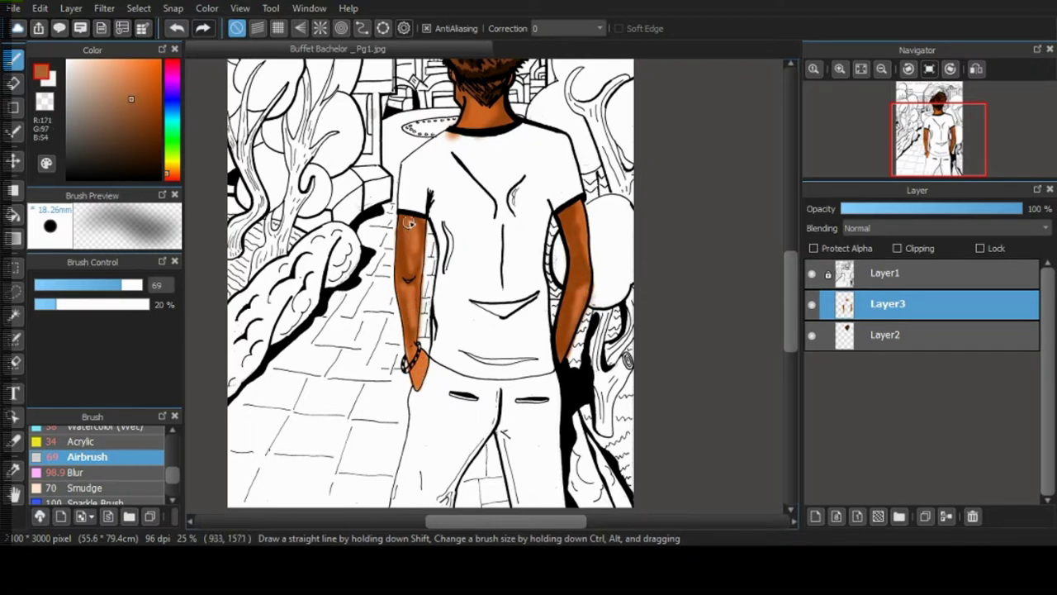
pyautogui.click(147, 119)
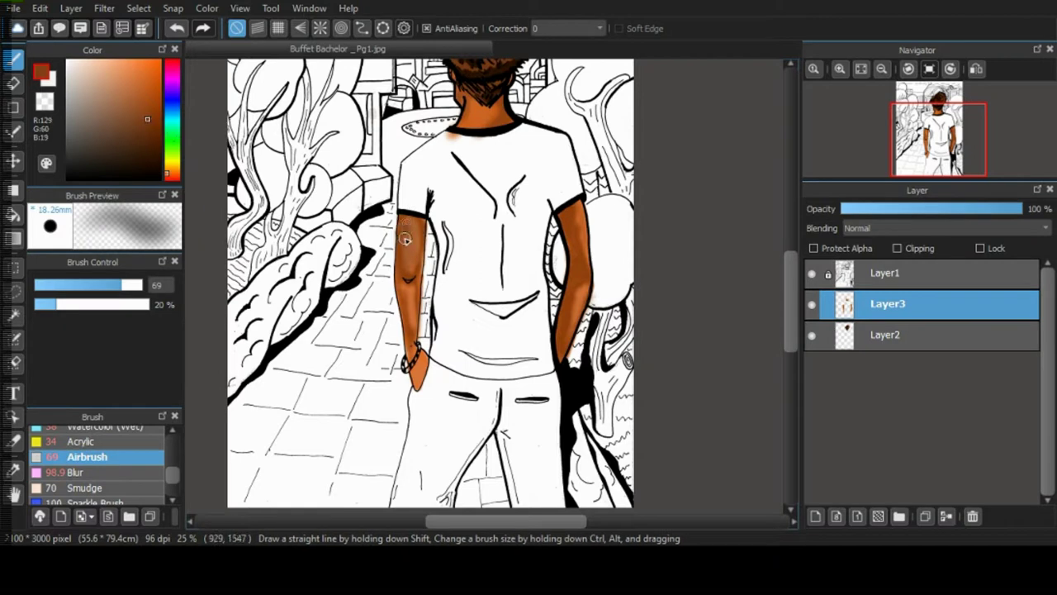
pyautogui.moveTo(410, 233); pyautogui.dragTo(414, 274)
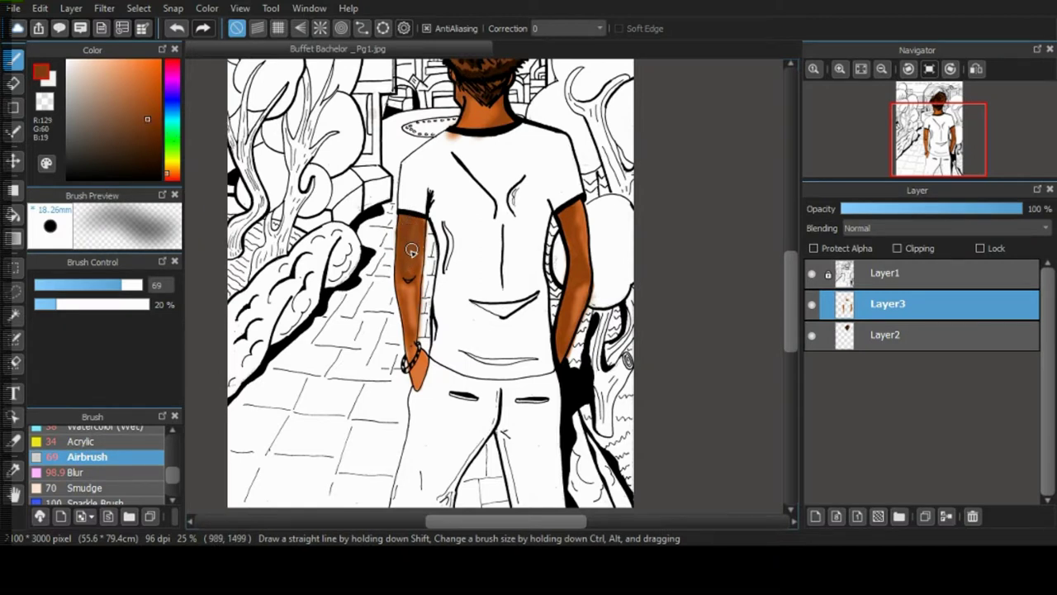
pyautogui.keyDown('alt'); pyautogui.click(418, 225); pyautogui.keyUp('alt')
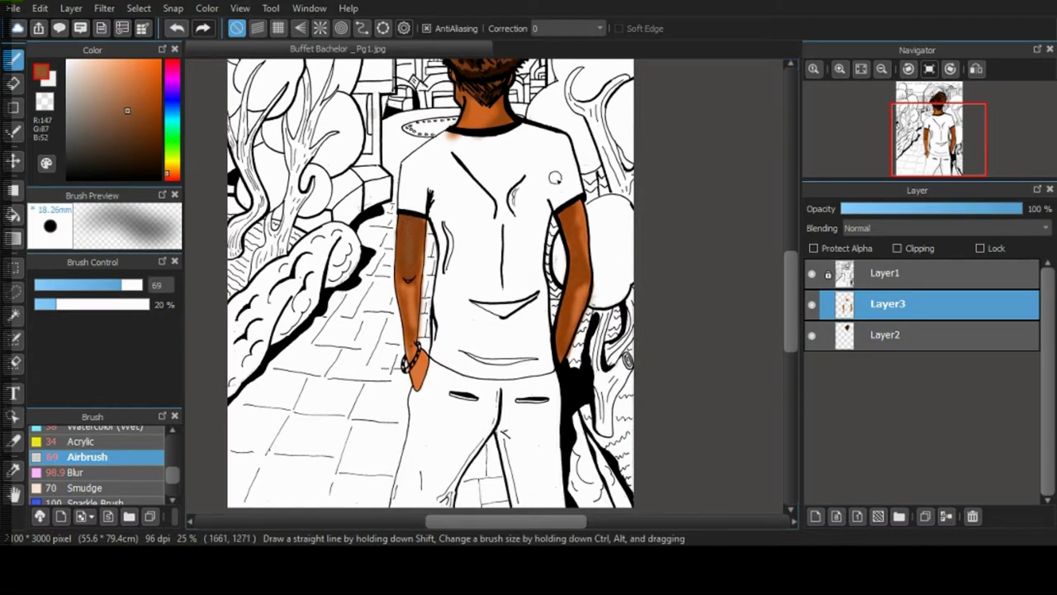
pyautogui.keyDown('alt'); pyautogui.click(411, 226); pyautogui.keyUp('alt')
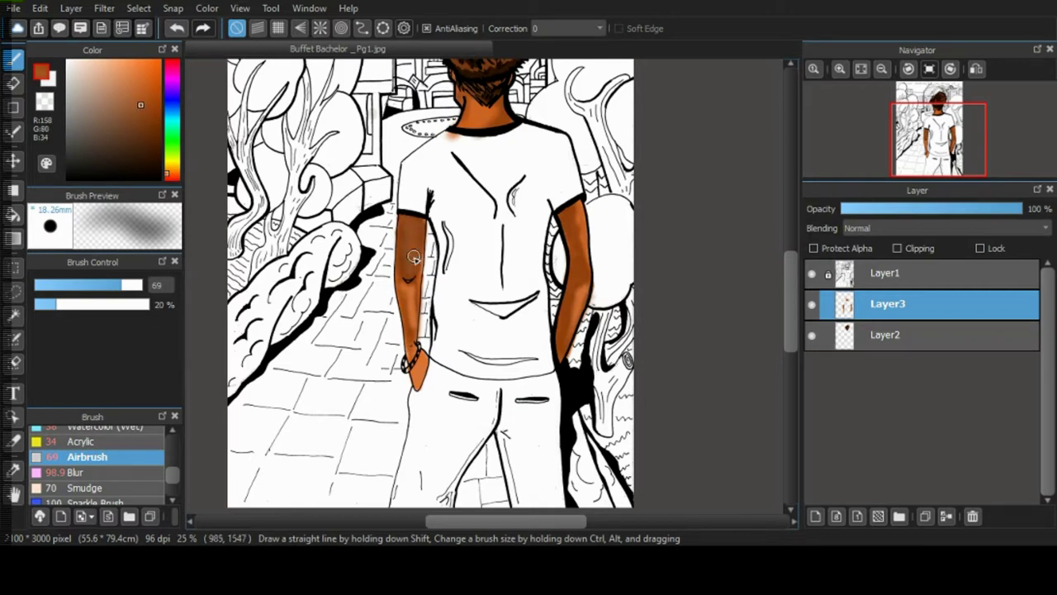
pyautogui.moveTo(419, 356); pyautogui.dragTo(418, 387)
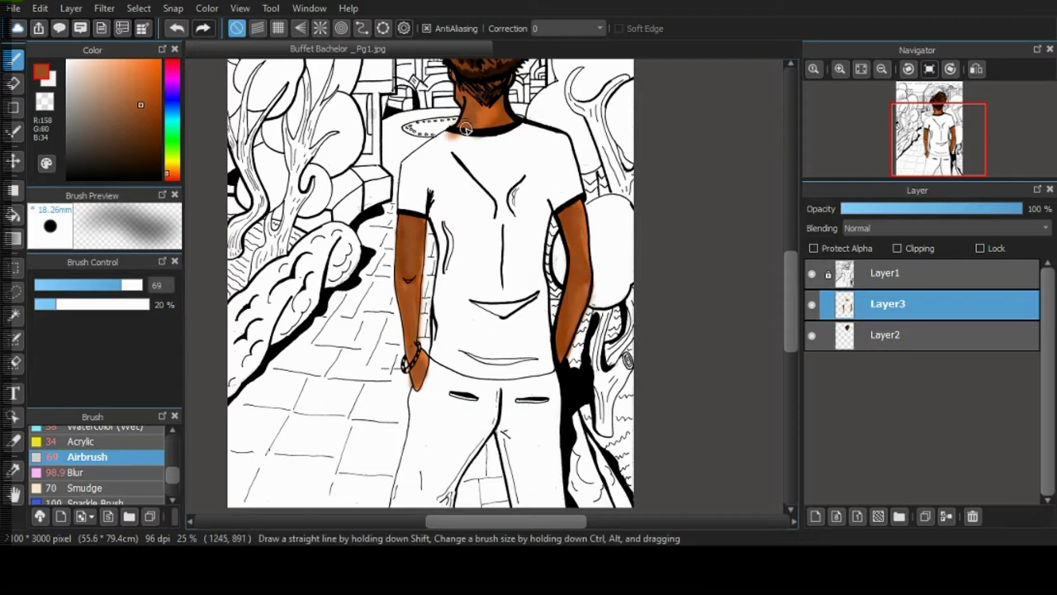
# Add a new layer above the skin layer and airbrush bright orange (R252 G85 B0) across the shirt's upper back.
pyautogui.click(815, 517)
pyautogui.moveTo(174, 147)
pyautogui.mouseDown()
pyautogui.moveTo(188, 153)
pyautogui.moveTo(172, 153)
pyautogui.mouseUp()
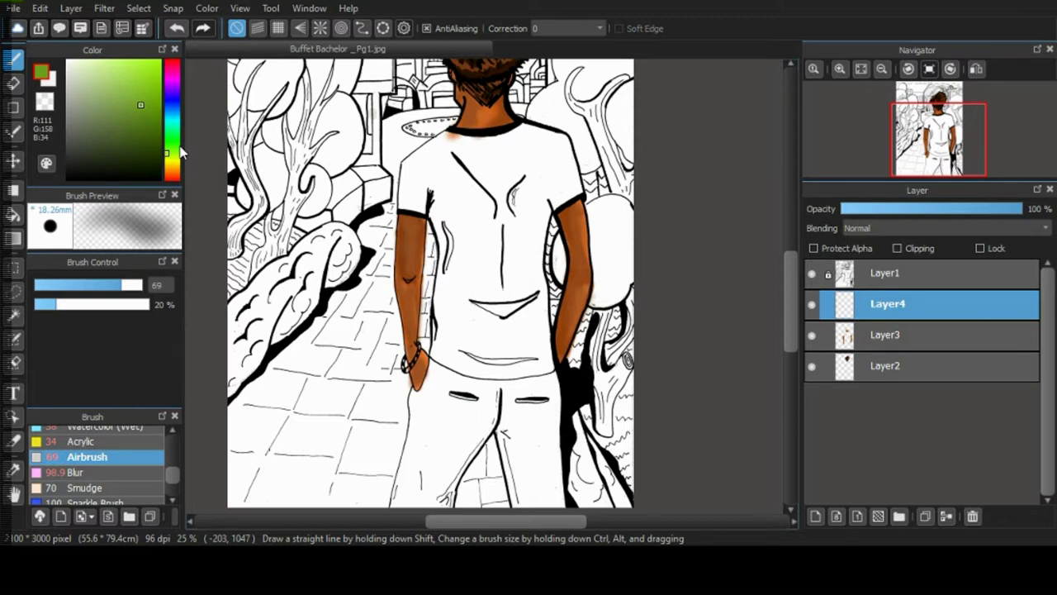
pyautogui.click(173, 177)
pyautogui.click(158, 92)
pyautogui.click(171, 167)
pyautogui.click(172, 175)
pyautogui.click(159, 62)
pyautogui.moveTo(525, 150); pyautogui.dragTo(466, 185)
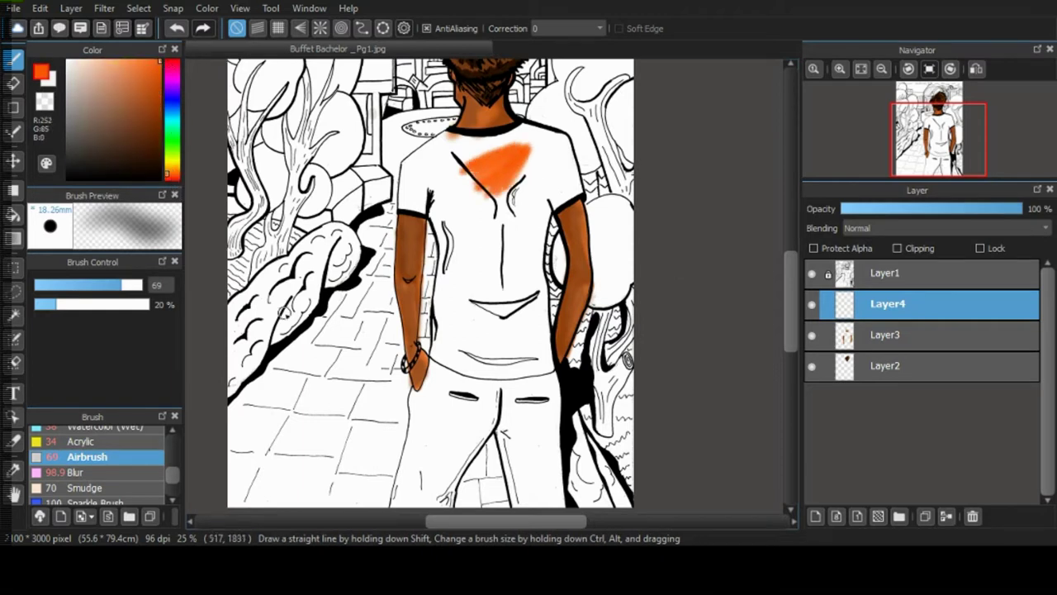
# Paint the whole T-shirt flat orange with the Acrylic brush enlarged to size 138.
pyautogui.scroll(3, 172, 460)
pyautogui.scroll(-3, 124, 461)
pyautogui.click(124, 465)
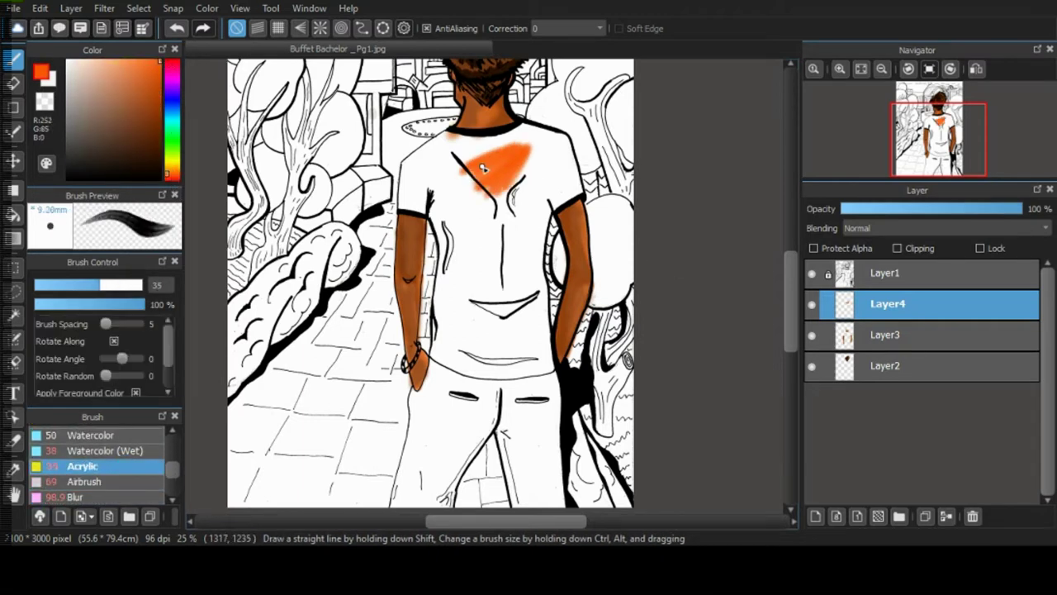
pyautogui.press(']')
pyautogui.press(']')
pyautogui.press(']')
pyautogui.press(']')
pyautogui.press(']')
pyautogui.press(']')
pyautogui.press(']')
pyautogui.press(']')
pyautogui.moveTo(475, 201)
pyautogui.mouseDown()
pyautogui.moveTo(454, 153)
pyautogui.moveTo(479, 149)
pyautogui.moveTo(450, 135)
pyautogui.mouseUp()
pyautogui.moveTo(517, 132)
pyautogui.mouseDown()
pyautogui.moveTo(562, 139)
pyautogui.moveTo(576, 195)
pyautogui.moveTo(536, 203)
pyautogui.moveTo(540, 142)
pyautogui.moveTo(522, 167)
pyautogui.moveTo(551, 146)
pyautogui.moveTo(512, 179)
pyautogui.moveTo(463, 170)
pyautogui.moveTo(475, 160)
pyautogui.moveTo(436, 155)
pyautogui.moveTo(433, 143)
pyautogui.moveTo(405, 169)
pyautogui.moveTo(405, 201)
pyautogui.moveTo(423, 208)
pyautogui.moveTo(403, 165)
pyautogui.moveTo(401, 185)
pyautogui.moveTo(458, 147)
pyautogui.moveTo(441, 267)
pyautogui.moveTo(472, 164)
pyautogui.moveTo(499, 226)
pyautogui.moveTo(533, 232)
pyautogui.moveTo(544, 211)
pyautogui.moveTo(512, 274)
pyautogui.moveTo(483, 284)
pyautogui.moveTo(496, 233)
pyautogui.moveTo(517, 218)
pyautogui.moveTo(507, 287)
pyautogui.moveTo(480, 287)
pyautogui.moveTo(434, 203)
pyautogui.mouseUp()
pyautogui.click(141, 285)
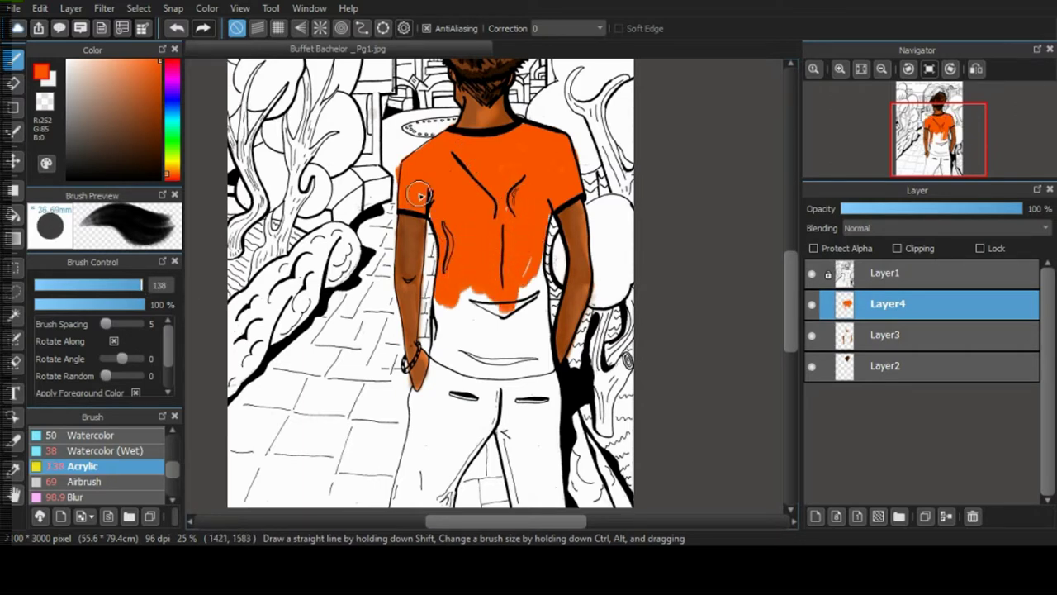
pyautogui.moveTo(505, 246)
pyautogui.mouseDown()
pyautogui.moveTo(526, 304)
pyautogui.moveTo(502, 333)
pyautogui.moveTo(441, 298)
pyautogui.moveTo(443, 358)
pyautogui.moveTo(515, 358)
pyautogui.moveTo(517, 333)
pyautogui.moveTo(534, 363)
pyautogui.moveTo(540, 317)
pyautogui.moveTo(543, 340)
pyautogui.moveTo(516, 376)
pyautogui.mouseUp()
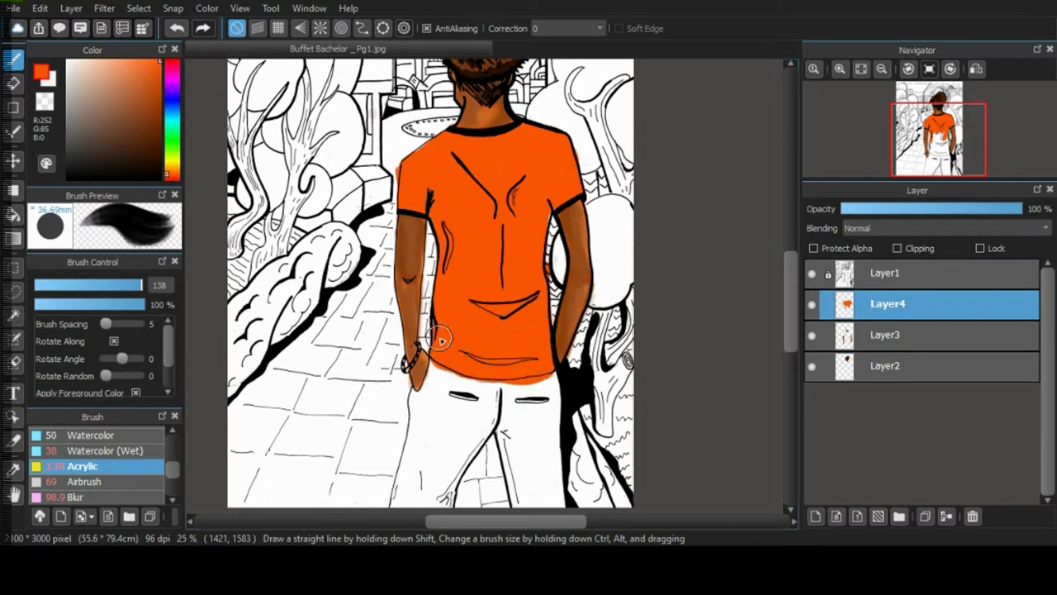
pyautogui.click(13, 82)
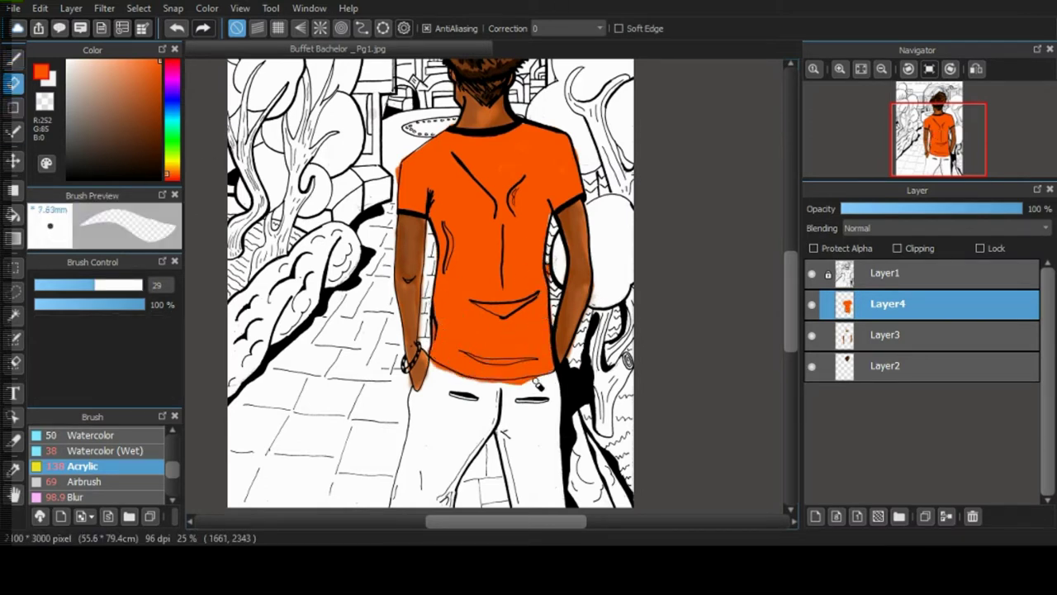
pyautogui.moveTo(436, 369)
pyautogui.mouseDown()
pyautogui.moveTo(508, 380)
pyautogui.moveTo(551, 372)
pyautogui.mouseUp()
pyautogui.hotkey('ctrl', 'z')
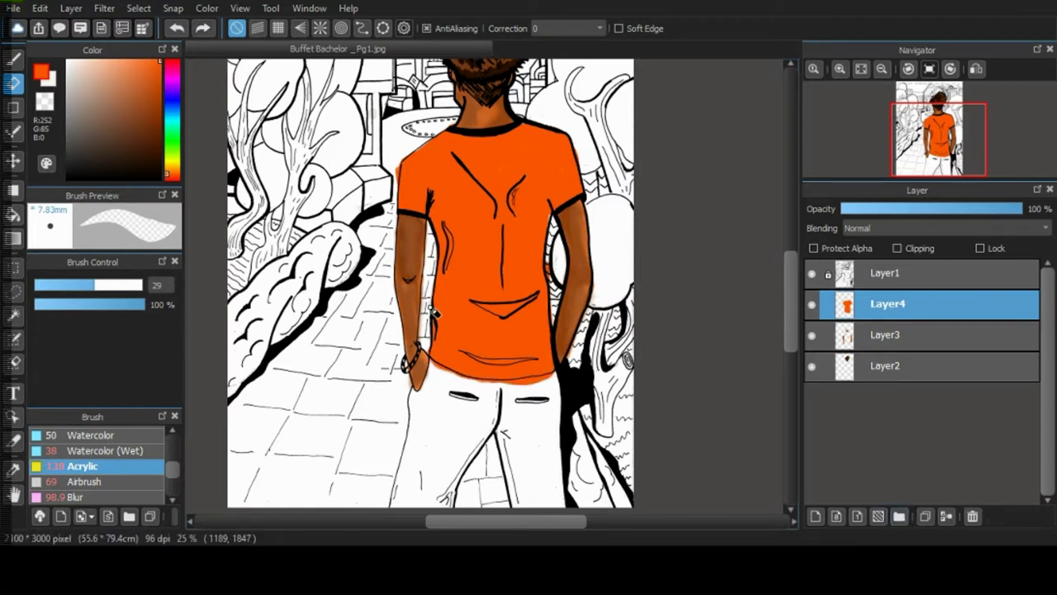
# Add a new layer above the shirt layer and block in the trousers in slate blue (R95 G106 B150) with the Acrylic brush.
pyautogui.click(815, 516)
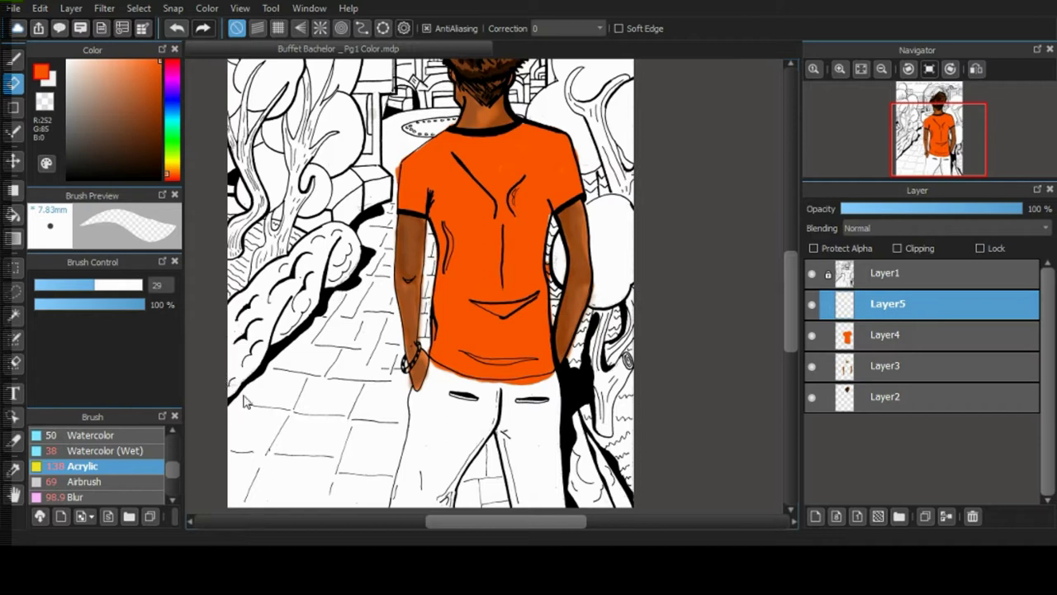
pyautogui.click(172, 95)
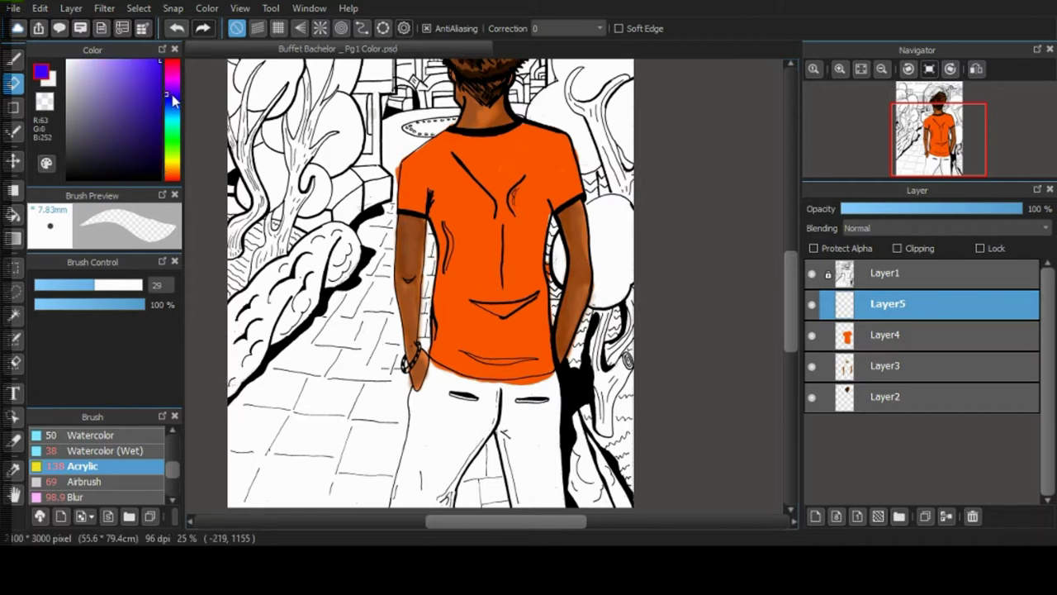
pyautogui.moveTo(121, 117); pyautogui.dragTo(115, 125)
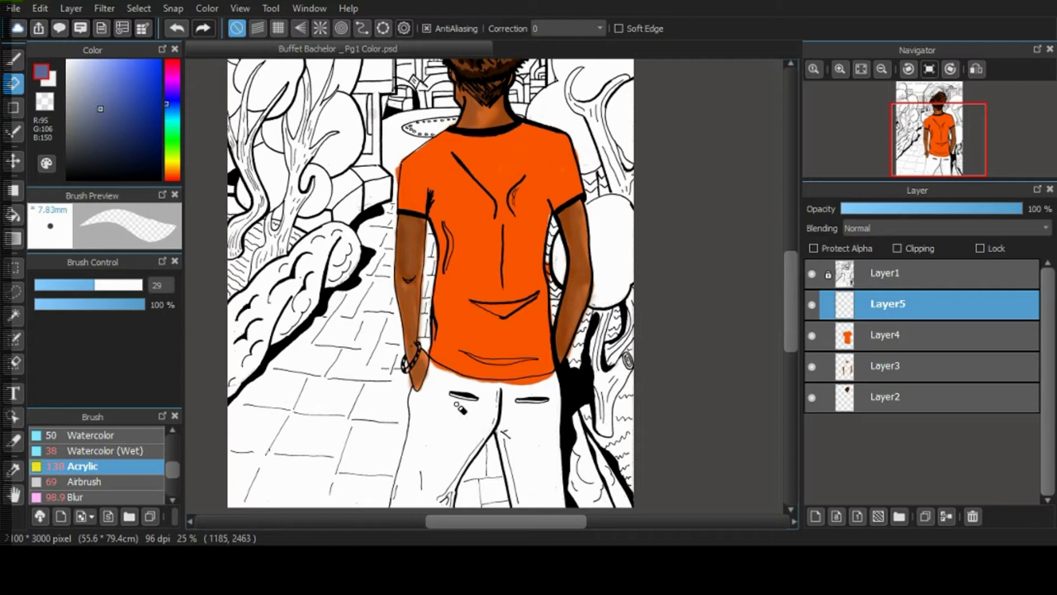
pyautogui.press('b')
pyautogui.moveTo(485, 385)
pyautogui.mouseDown()
pyautogui.moveTo(467, 437)
pyautogui.moveTo(496, 399)
pyautogui.moveTo(436, 372)
pyautogui.moveTo(537, 387)
pyautogui.mouseUp()
pyautogui.hotkey('ctrl', 'z')
pyautogui.moveTo(414, 454)
pyautogui.mouseDown()
pyautogui.moveTo(410, 492)
pyautogui.moveTo(437, 470)
pyautogui.moveTo(430, 439)
pyautogui.moveTo(425, 452)
pyautogui.moveTo(428, 406)
pyautogui.moveTo(409, 457)
pyautogui.moveTo(417, 452)
pyautogui.moveTo(430, 477)
pyautogui.moveTo(444, 478)
pyautogui.moveTo(427, 510)
pyautogui.moveTo(458, 453)
pyautogui.moveTo(442, 505)
pyautogui.moveTo(493, 404)
pyautogui.moveTo(517, 504)
pyautogui.moveTo(524, 482)
pyautogui.moveTo(545, 495)
pyautogui.moveTo(548, 429)
pyautogui.moveTo(524, 453)
pyautogui.moveTo(516, 405)
pyautogui.moveTo(532, 392)
pyautogui.moveTo(555, 417)
pyautogui.moveTo(549, 483)
pyautogui.mouseUp()
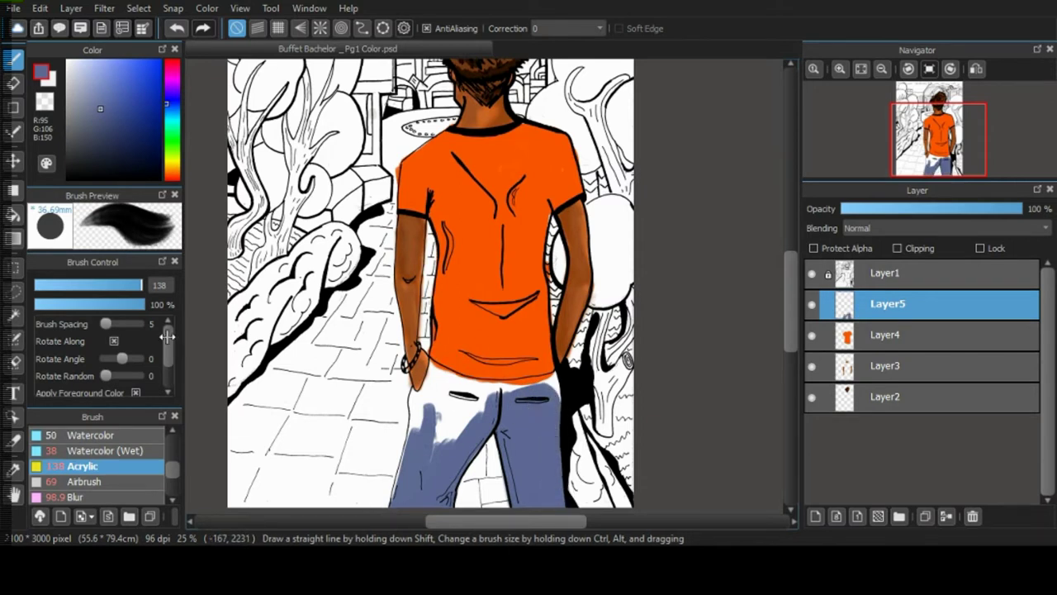
# Fill the trousers' remaining white gaps up to the shirt hem with the Acrylic brush at sizes 40 and 81.
pyautogui.click(107, 284)
pyautogui.moveTo(452, 407); pyautogui.dragTo(438, 432)
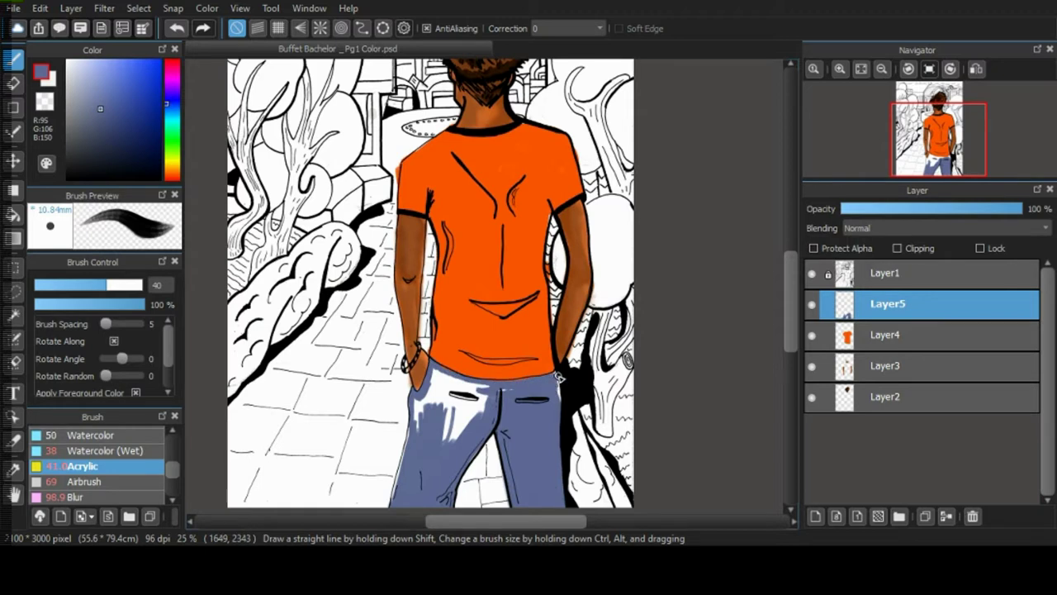
pyautogui.click(840, 70)
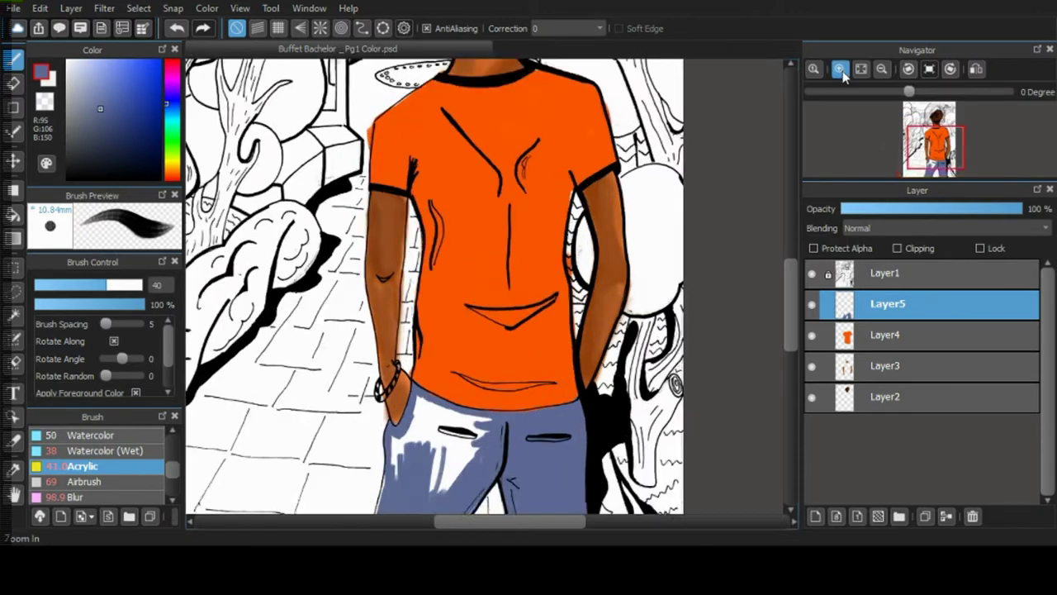
pyautogui.click(840, 69)
pyautogui.moveTo(791, 298); pyautogui.dragTo(792, 334)
pyautogui.moveTo(601, 259); pyautogui.dragTo(421, 371)
pyautogui.click(125, 285)
pyautogui.moveTo(425, 299)
pyautogui.mouseDown()
pyautogui.moveTo(419, 364)
pyautogui.moveTo(483, 290)
pyautogui.moveTo(396, 256)
pyautogui.moveTo(420, 245)
pyautogui.moveTo(351, 311)
pyautogui.mouseUp()
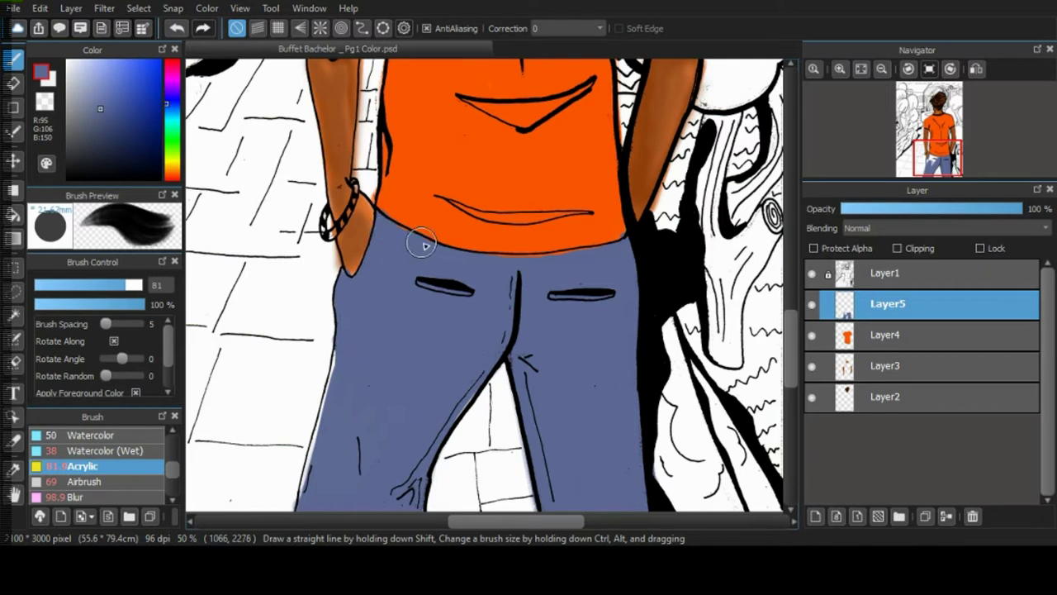
pyautogui.hotkey('ctrl', 'z')
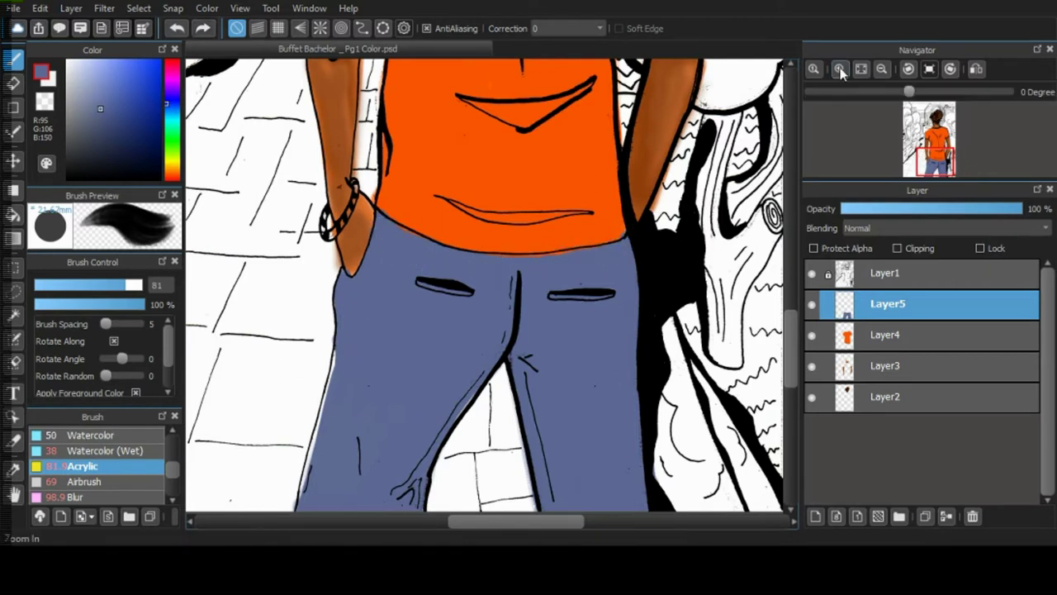
# Touch up the trousers' blue along the shirt hem with the Acrylic brush reduced to size 21.
pyautogui.click(839, 71)
pyautogui.click(840, 71)
pyautogui.moveTo(222, 154); pyautogui.dragTo(260, 210)
pyautogui.press('[')
pyautogui.press('[')
pyautogui.press('[')
pyautogui.press('[')
pyautogui.press('[')
pyautogui.press('[')
pyautogui.press('[')
pyautogui.press('[')
pyautogui.press('[')
pyautogui.press('[')
pyautogui.press('[')
pyautogui.press('[')
pyautogui.press('[')
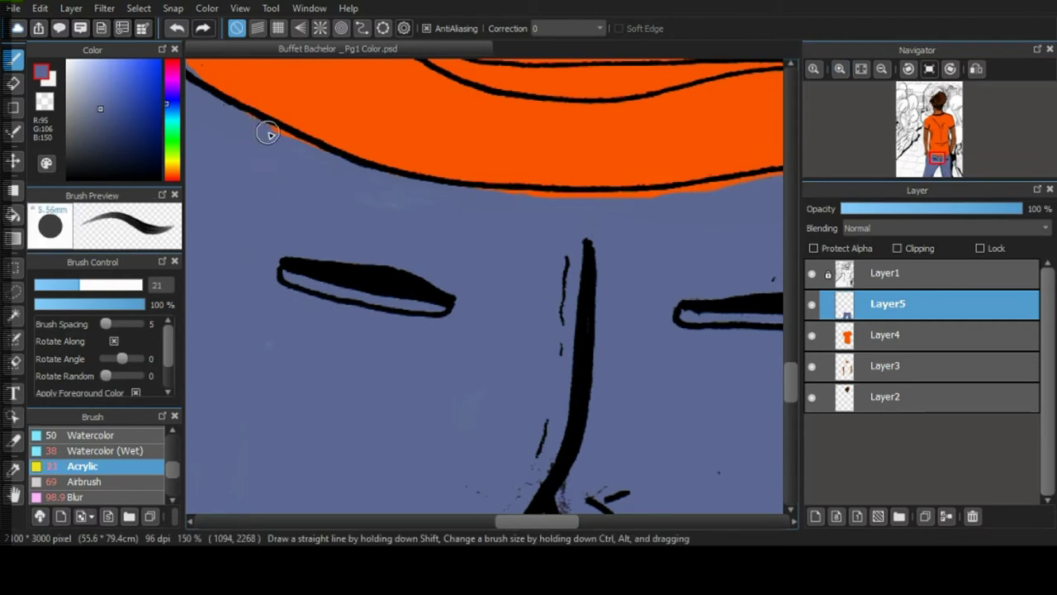
pyautogui.moveTo(488, 199); pyautogui.dragTo(793, 185)
# Paint the blue neatly up to the line art along the left-hand trouser leg's edges at size 21.
pyautogui.moveTo(570, 523); pyautogui.dragTo(508, 533)
pyautogui.moveTo(793, 390); pyautogui.dragTo(793, 421)
pyautogui.moveTo(429, 123)
pyautogui.mouseDown()
pyautogui.moveTo(363, 297)
pyautogui.moveTo(318, 487)
pyautogui.moveTo(297, 508)
pyautogui.mouseUp()
pyautogui.moveTo(790, 414); pyautogui.dragTo(790, 451)
pyautogui.moveTo(302, 406); pyautogui.dragTo(291, 434)
pyautogui.moveTo(790, 419); pyautogui.dragTo(790, 382)
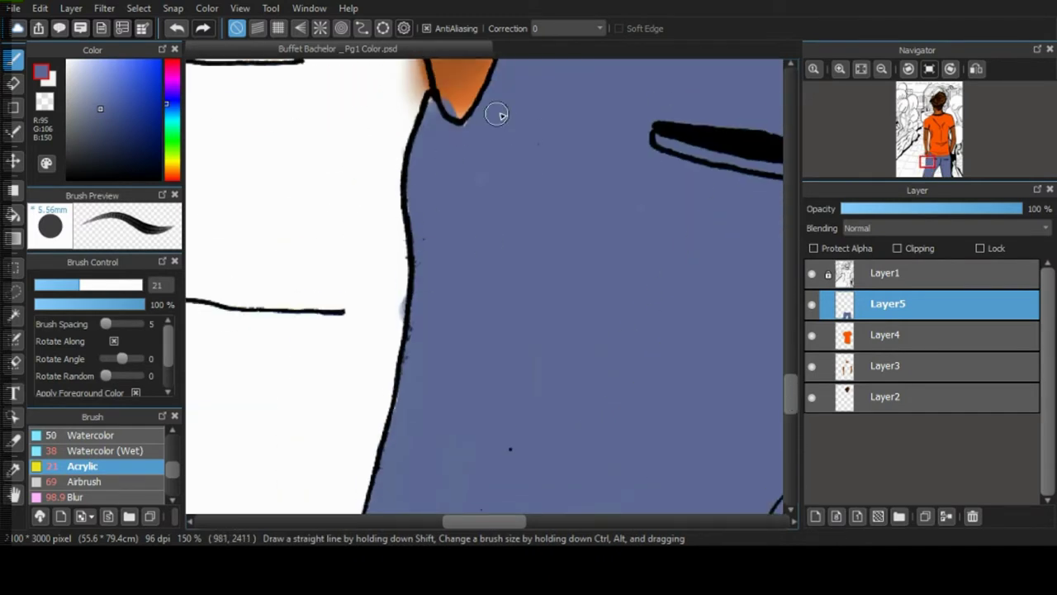
# Erase the blue spill over the fingertip of the left-hand hand with the Eraser at size 29.
pyautogui.click(15, 84)
pyautogui.moveTo(437, 100)
pyautogui.mouseDown()
pyautogui.moveTo(456, 111)
pyautogui.moveTo(442, 80)
pyautogui.mouseUp()
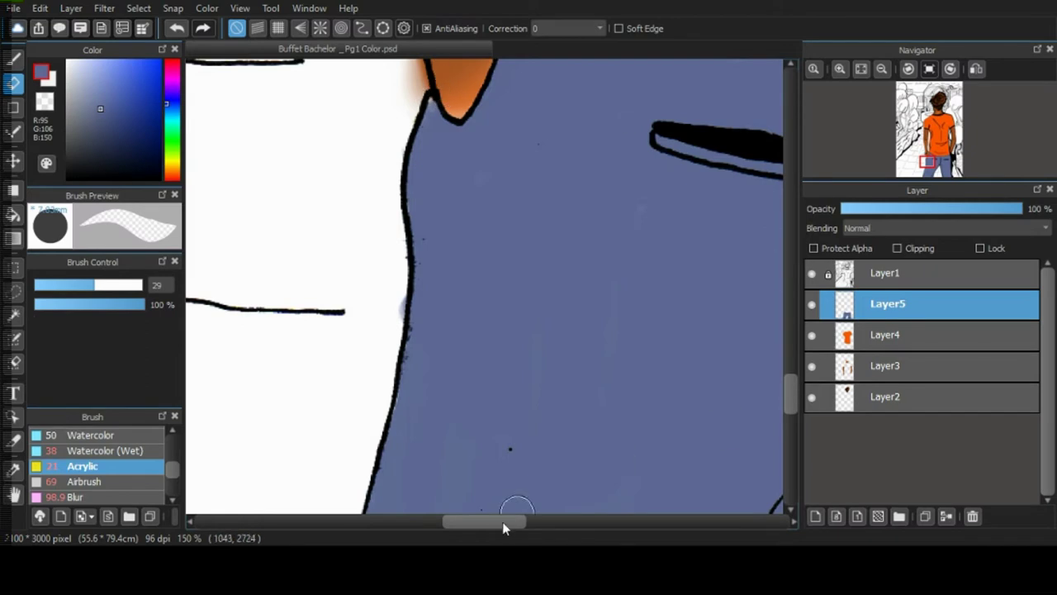
pyautogui.moveTo(488, 523); pyautogui.dragTo(584, 431)
pyautogui.click(882, 71)
pyautogui.click(881, 70)
pyautogui.click(881, 71)
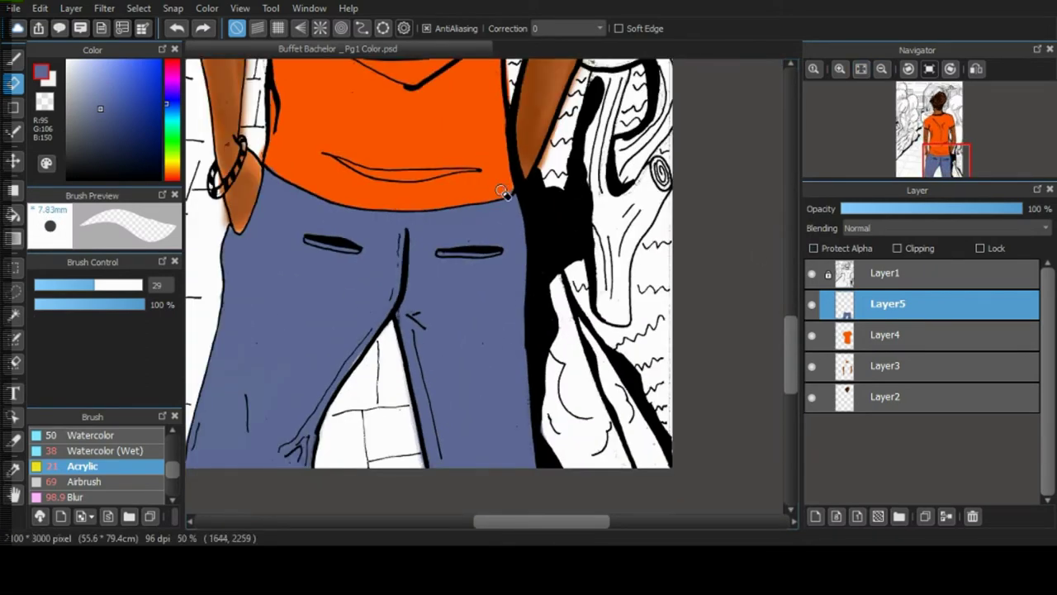
pyautogui.click(875, 336)
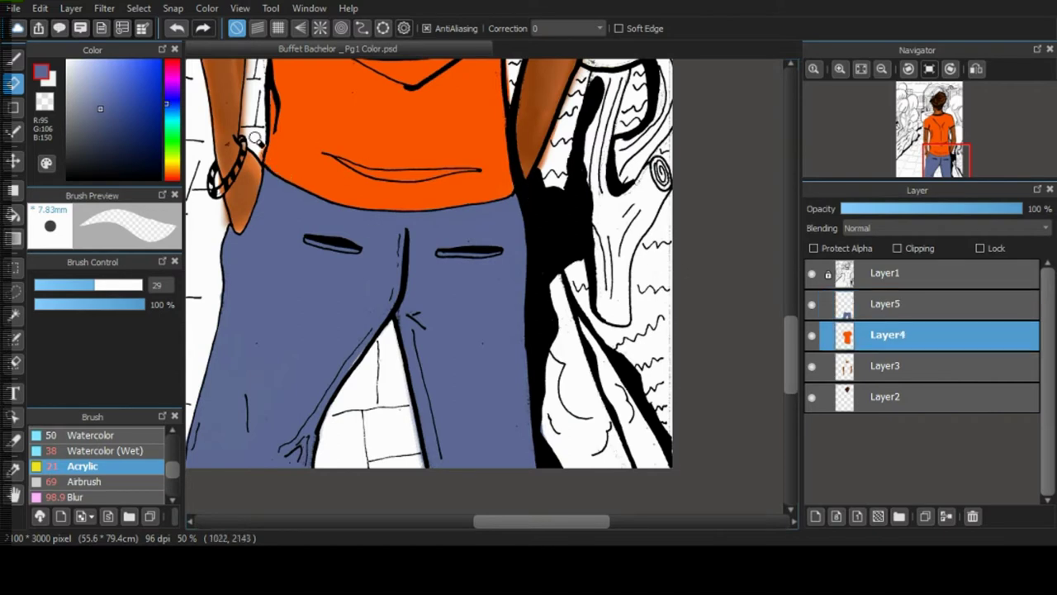
pyautogui.scroll(2, 788, 345)
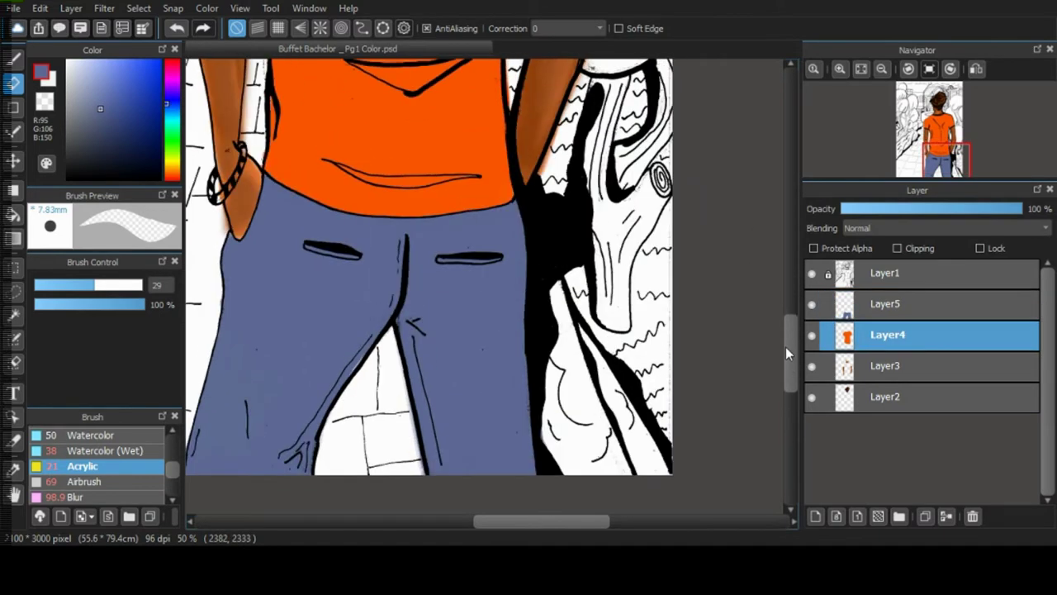
pyautogui.scroll(5, 791, 343)
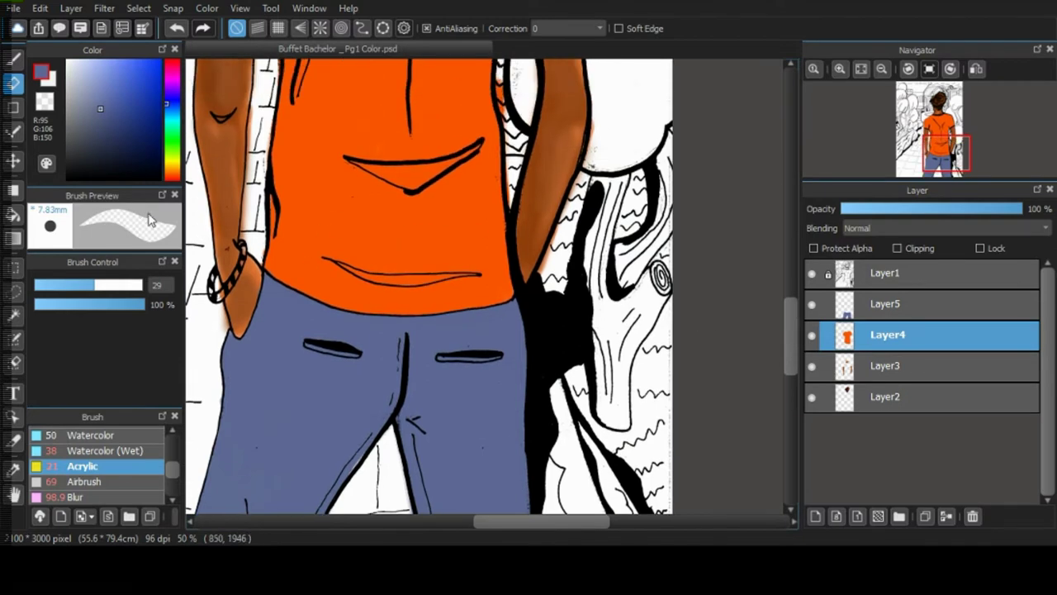
pyautogui.click(257, 28)
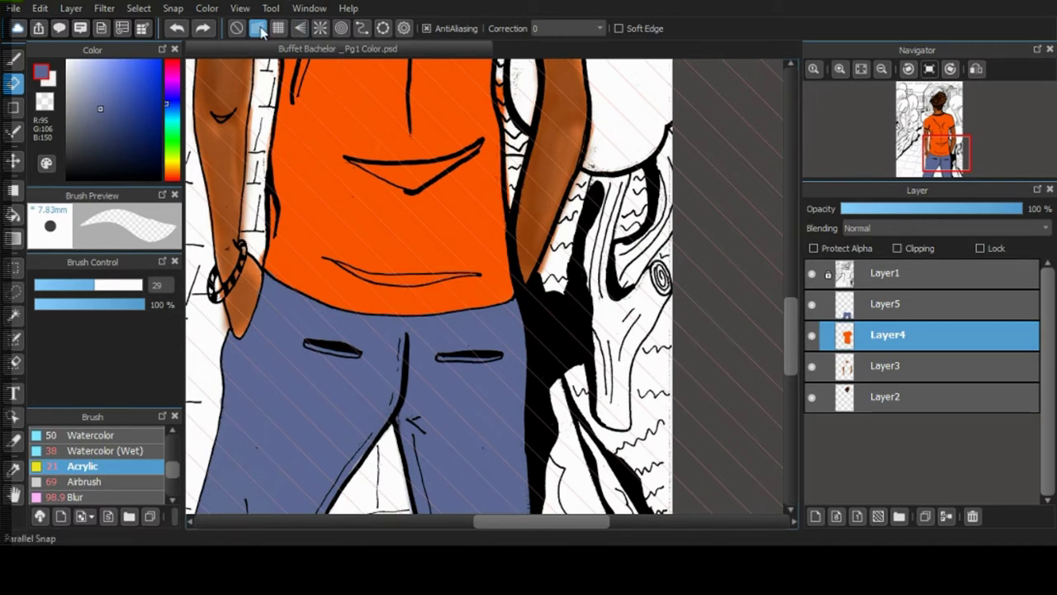
pyautogui.rightClick(732, 178)
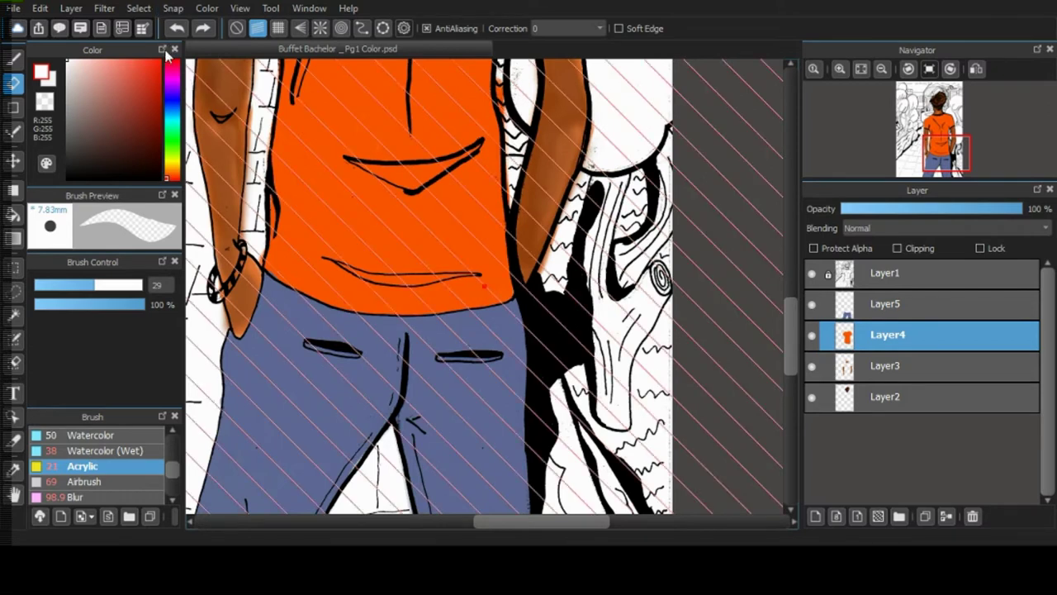
pyautogui.click(169, 29)
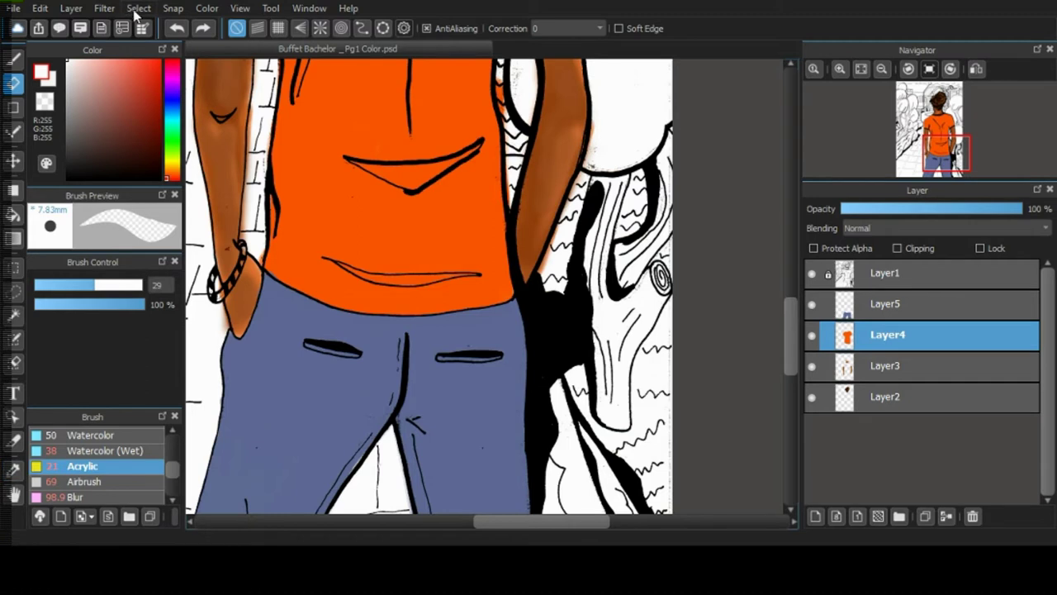
pyautogui.click(95, 34)
pyautogui.click(971, 516)
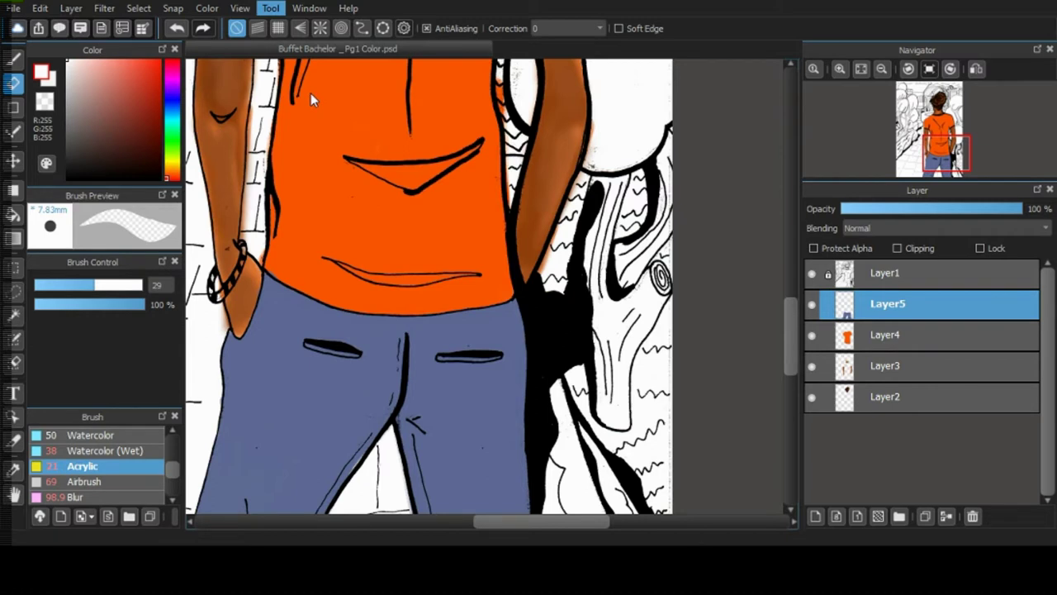
pyautogui.press('b')
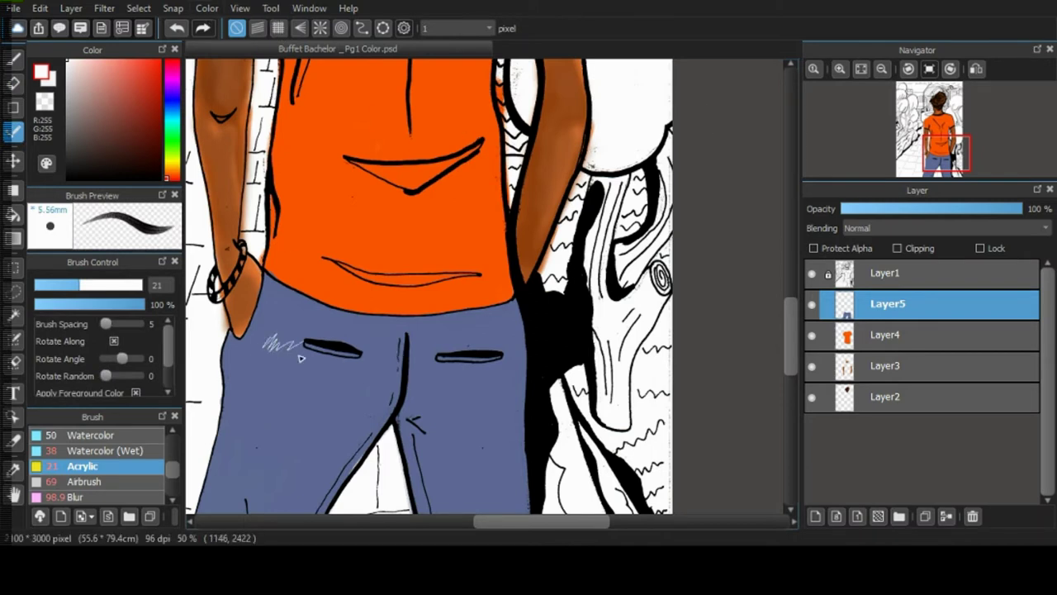
pyautogui.hotkey('ctrl', 'z')
# Return to the Brush tool and add an 8-bit layer above the trousers layer.
pyautogui.click(13, 58)
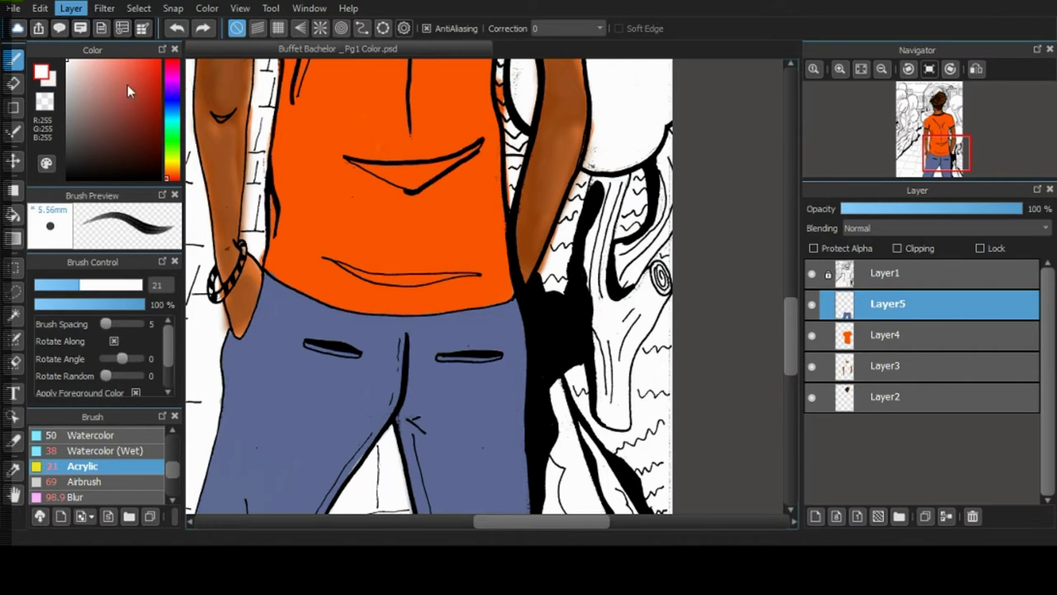
pyautogui.hotkey('ctrl', 'shift', 'n')
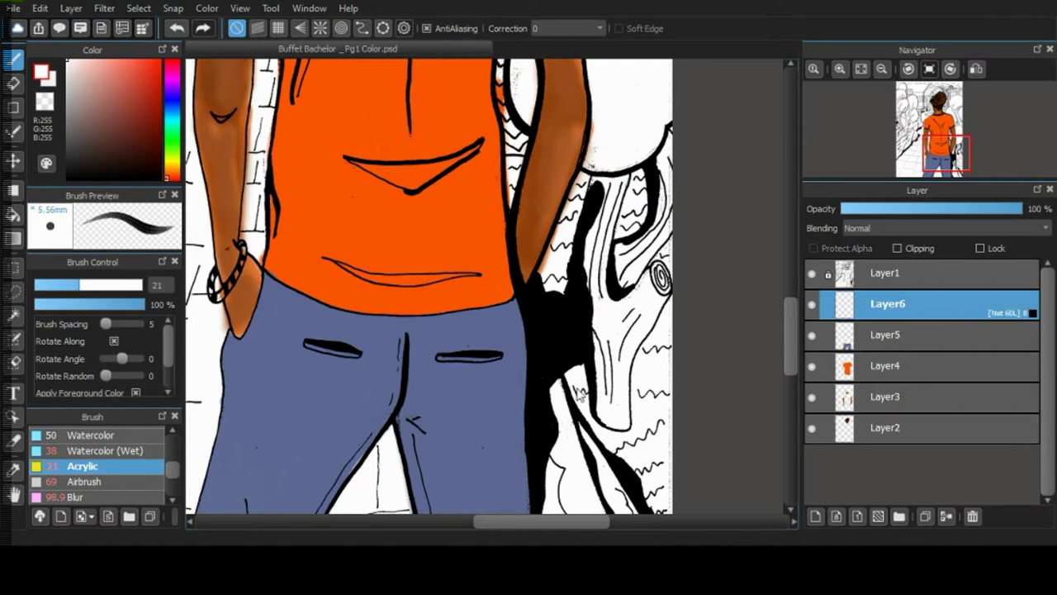
# Delete the empty Layer6 and pick a saturated blue, RGB 19, 45, 233, for the trousers on Layer5.
pyautogui.click(972, 515)
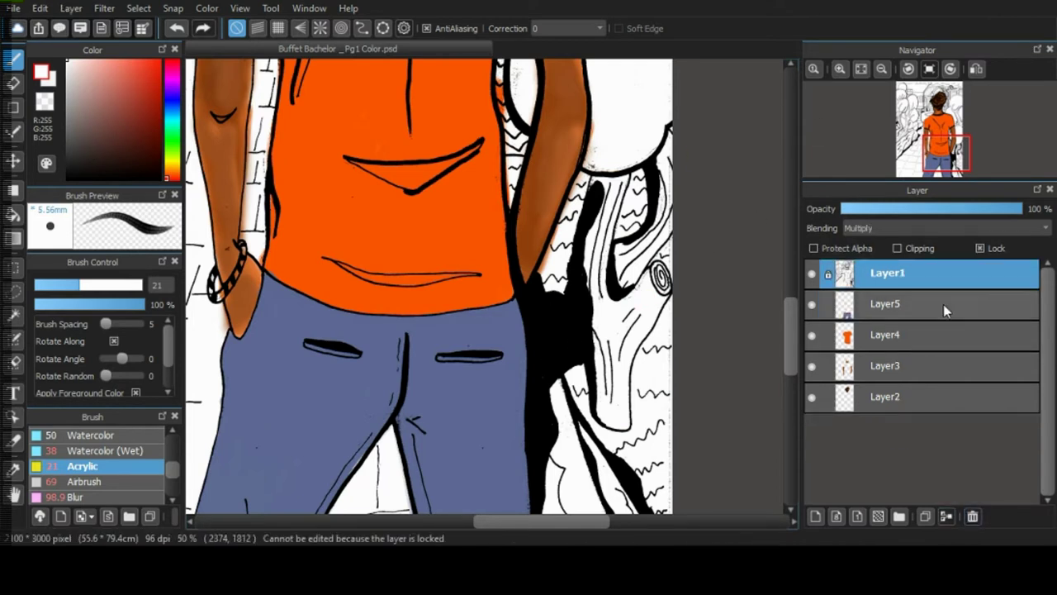
pyautogui.click(170, 105)
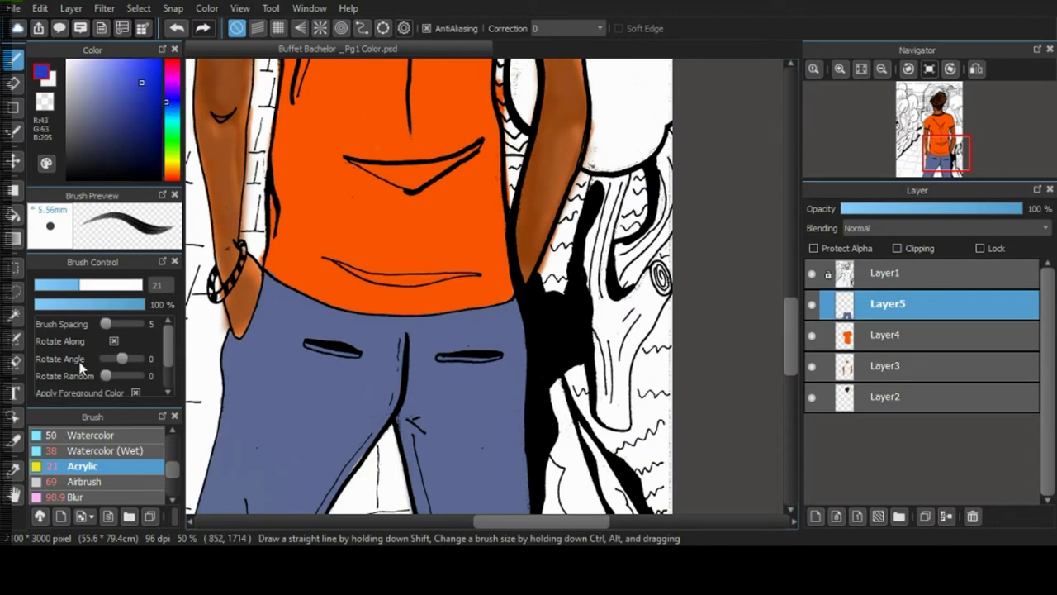
pyautogui.click(154, 84)
# Hatch saturated blue strokes across the upper trousers, from the left-hand hip past both back pockets, with the Acrylic brush at size 21.
pyautogui.moveTo(279, 314)
pyautogui.mouseDown()
pyautogui.moveTo(258, 348)
pyautogui.moveTo(263, 383)
pyautogui.mouseUp()
pyautogui.moveTo(301, 339); pyautogui.dragTo(257, 452)
pyautogui.moveTo(271, 302)
pyautogui.mouseDown()
pyautogui.moveTo(244, 363)
pyautogui.moveTo(252, 425)
pyautogui.mouseUp()
pyautogui.moveTo(260, 383); pyautogui.dragTo(241, 430)
pyautogui.moveTo(241, 355); pyautogui.dragTo(233, 421)
pyautogui.moveTo(307, 338); pyautogui.dragTo(265, 468)
pyautogui.moveTo(322, 353); pyautogui.dragTo(289, 438)
pyautogui.moveTo(337, 311)
pyautogui.mouseDown()
pyautogui.moveTo(315, 349)
pyautogui.moveTo(333, 416)
pyautogui.mouseUp()
pyautogui.moveTo(382, 330); pyautogui.dragTo(367, 416)
pyautogui.moveTo(429, 353)
pyautogui.mouseDown()
pyautogui.moveTo(462, 373)
pyautogui.moveTo(488, 369)
pyautogui.mouseUp()
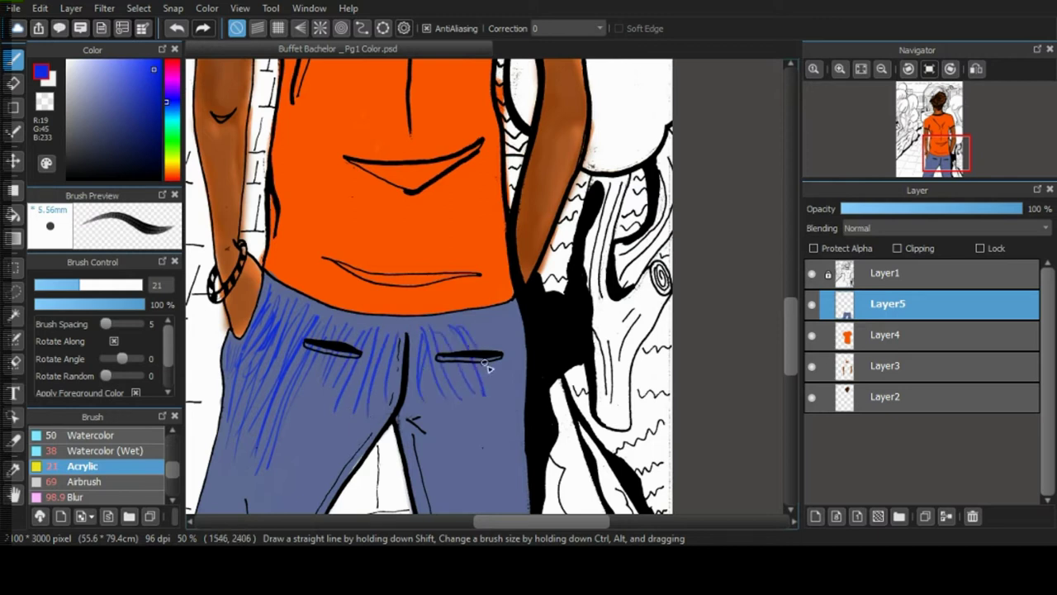
# Extend the blue Acrylic hatching down both trouser legs to the page's lower edge.
pyautogui.moveTo(791, 340); pyautogui.dragTo(773, 390)
pyautogui.moveTo(382, 149)
pyautogui.mouseDown()
pyautogui.moveTo(297, 254)
pyautogui.moveTo(373, 146)
pyautogui.moveTo(262, 243)
pyautogui.moveTo(256, 165)
pyautogui.moveTo(194, 285)
pyautogui.mouseUp()
pyautogui.moveTo(236, 221)
pyautogui.mouseDown()
pyautogui.moveTo(270, 300)
pyautogui.moveTo(305, 289)
pyautogui.mouseUp()
pyautogui.moveTo(403, 112); pyautogui.dragTo(431, 248)
pyautogui.moveTo(446, 115)
pyautogui.mouseDown()
pyautogui.moveTo(483, 180)
pyautogui.moveTo(496, 261)
pyautogui.mouseUp()
pyautogui.moveTo(507, 139); pyautogui.dragTo(510, 299)
pyautogui.moveTo(455, 102); pyautogui.dragTo(451, 259)
pyautogui.moveTo(500, 113); pyautogui.dragTo(505, 234)
pyautogui.moveTo(499, 175); pyautogui.dragTo(487, 292)
pyautogui.moveTo(428, 211)
pyautogui.mouseDown()
pyautogui.moveTo(440, 297)
pyautogui.moveTo(433, 271)
pyautogui.mouseUp()
pyautogui.moveTo(505, 175); pyautogui.dragTo(519, 238)
pyautogui.moveTo(519, 191); pyautogui.dragTo(531, 289)
pyautogui.moveTo(526, 195); pyautogui.dragTo(517, 298)
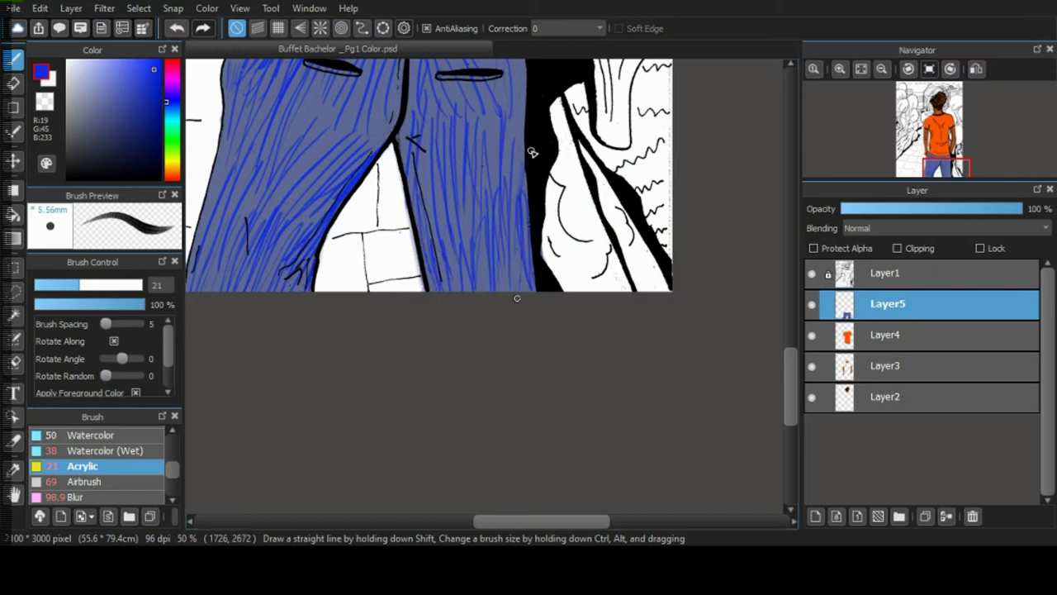
pyautogui.moveTo(520, 59); pyautogui.dragTo(510, 212)
pyautogui.moveTo(502, 117); pyautogui.dragTo(493, 211)
# Fill the remaining gaps with denser blue hatching around the waistband, pockets, crotch and upper legs.
pyautogui.moveTo(789, 369); pyautogui.dragTo(790, 333)
pyautogui.moveTo(519, 240); pyautogui.dragTo(511, 284)
pyautogui.moveTo(507, 226); pyautogui.dragTo(500, 272)
pyautogui.moveTo(431, 279); pyautogui.dragTo(422, 331)
pyautogui.moveTo(411, 266)
pyautogui.mouseDown()
pyautogui.moveTo(407, 333)
pyautogui.moveTo(372, 342)
pyautogui.mouseUp()
pyautogui.moveTo(380, 261); pyautogui.dragTo(359, 351)
pyautogui.moveTo(354, 277)
pyautogui.mouseDown()
pyautogui.moveTo(319, 362)
pyautogui.moveTo(294, 383)
pyautogui.mouseUp()
pyautogui.moveTo(368, 254); pyautogui.dragTo(360, 266)
pyautogui.moveTo(463, 233); pyautogui.dragTo(454, 266)
pyautogui.moveTo(498, 233); pyautogui.dragTo(489, 269)
pyautogui.moveTo(529, 233); pyautogui.dragTo(520, 275)
pyautogui.moveTo(247, 258); pyautogui.dragTo(226, 296)
pyautogui.moveTo(272, 206); pyautogui.dragTo(264, 222)
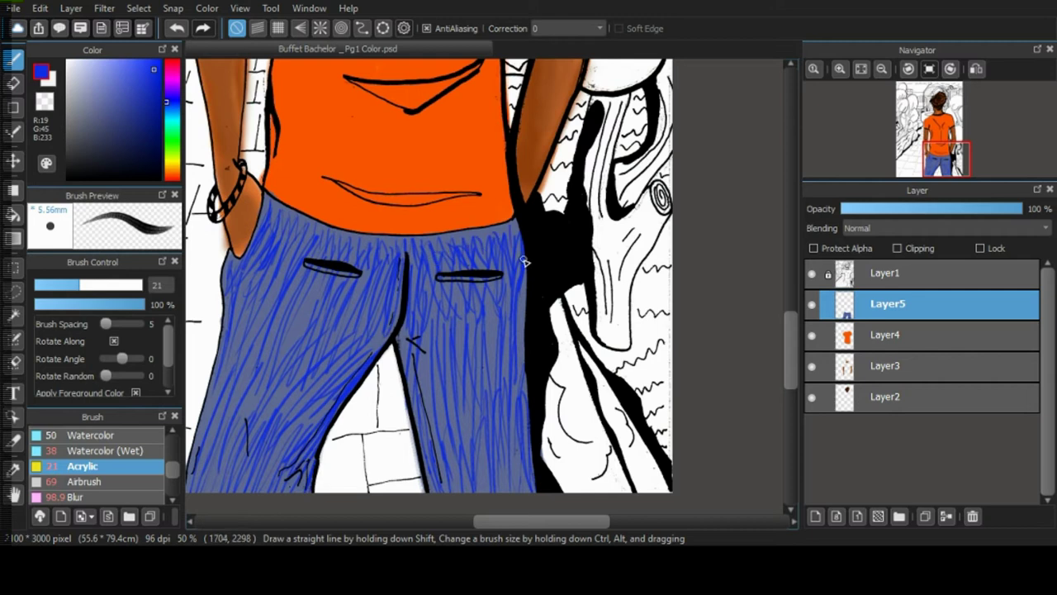
# Soften the hatching near the hips with the Blur brush at size 98, and airbrush the same blue over the trousers.
pyautogui.click(79, 496)
pyautogui.moveTo(304, 231)
pyautogui.mouseDown()
pyautogui.moveTo(397, 253)
pyautogui.moveTo(444, 243)
pyautogui.moveTo(440, 265)
pyautogui.moveTo(484, 303)
pyautogui.moveTo(243, 313)
pyautogui.mouseUp()
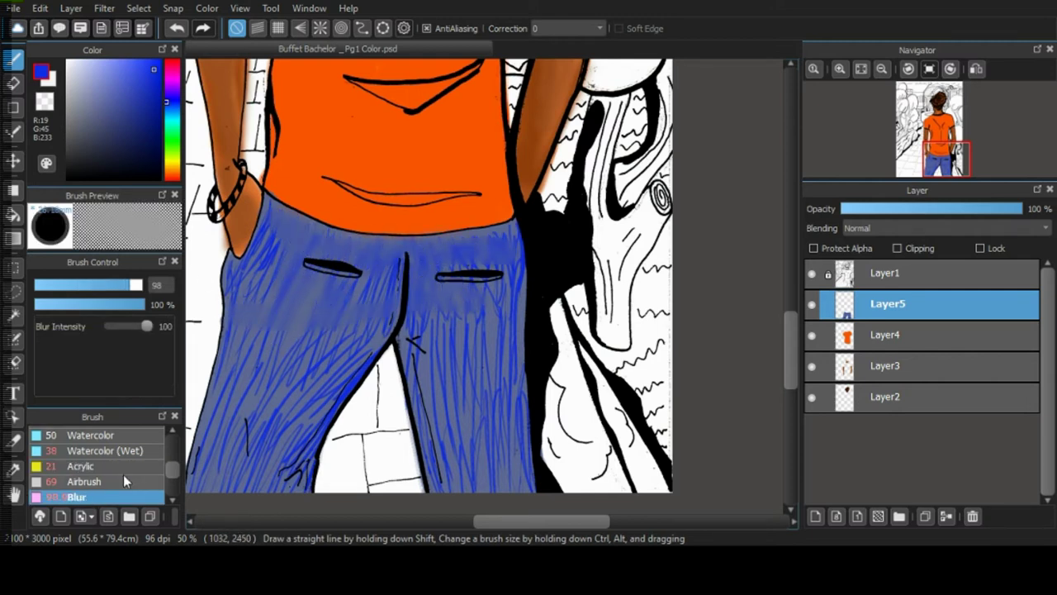
pyautogui.click(124, 481)
pyautogui.moveTo(355, 318)
pyautogui.mouseDown()
pyautogui.moveTo(274, 347)
pyautogui.moveTo(413, 302)
pyautogui.moveTo(368, 255)
pyautogui.moveTo(278, 321)
pyautogui.moveTo(289, 224)
pyautogui.moveTo(409, 275)
pyautogui.moveTo(415, 252)
pyautogui.moveTo(371, 246)
pyautogui.moveTo(510, 242)
pyautogui.moveTo(302, 240)
pyautogui.moveTo(286, 295)
pyautogui.moveTo(231, 331)
pyautogui.moveTo(283, 406)
pyautogui.moveTo(360, 354)
pyautogui.moveTo(314, 374)
pyautogui.moveTo(364, 405)
pyautogui.moveTo(453, 337)
pyautogui.moveTo(475, 355)
pyautogui.moveTo(492, 306)
pyautogui.moveTo(479, 385)
pyautogui.moveTo(450, 388)
pyautogui.moveTo(446, 355)
pyautogui.mouseUp()
# Texture both trouser legs with the Sparkle Brush at size 100 in a darker blue, RGB 0, 20, 161.
pyautogui.click(884, 71)
pyautogui.click(171, 499)
pyautogui.click(172, 500)
pyautogui.click(146, 496)
pyautogui.moveTo(341, 350)
pyautogui.mouseDown()
pyautogui.moveTo(328, 380)
pyautogui.moveTo(326, 330)
pyautogui.moveTo(420, 325)
pyautogui.moveTo(402, 355)
pyautogui.mouseUp()
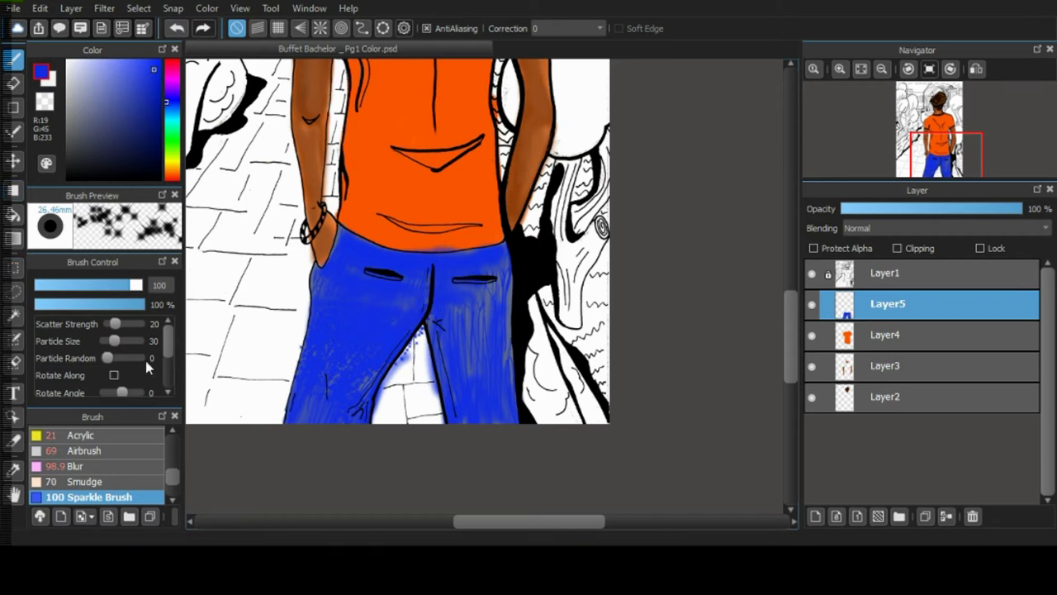
pyautogui.click(170, 33)
pyautogui.click(162, 102)
pyautogui.moveTo(341, 358)
pyautogui.mouseDown()
pyautogui.moveTo(302, 396)
pyautogui.moveTo(370, 300)
pyautogui.moveTo(354, 348)
pyautogui.moveTo(354, 302)
pyautogui.moveTo(437, 314)
pyautogui.moveTo(475, 335)
pyautogui.moveTo(467, 398)
pyautogui.moveTo(501, 421)
pyautogui.moveTo(435, 319)
pyautogui.moveTo(460, 271)
pyautogui.moveTo(499, 253)
pyautogui.moveTo(331, 432)
pyautogui.moveTo(323, 302)
pyautogui.moveTo(381, 270)
pyautogui.moveTo(501, 306)
pyautogui.moveTo(288, 309)
pyautogui.mouseUp()
# Erase the blue spill between the legs and along the shirt hem with the Eraser at size 29.
pyautogui.press('e')
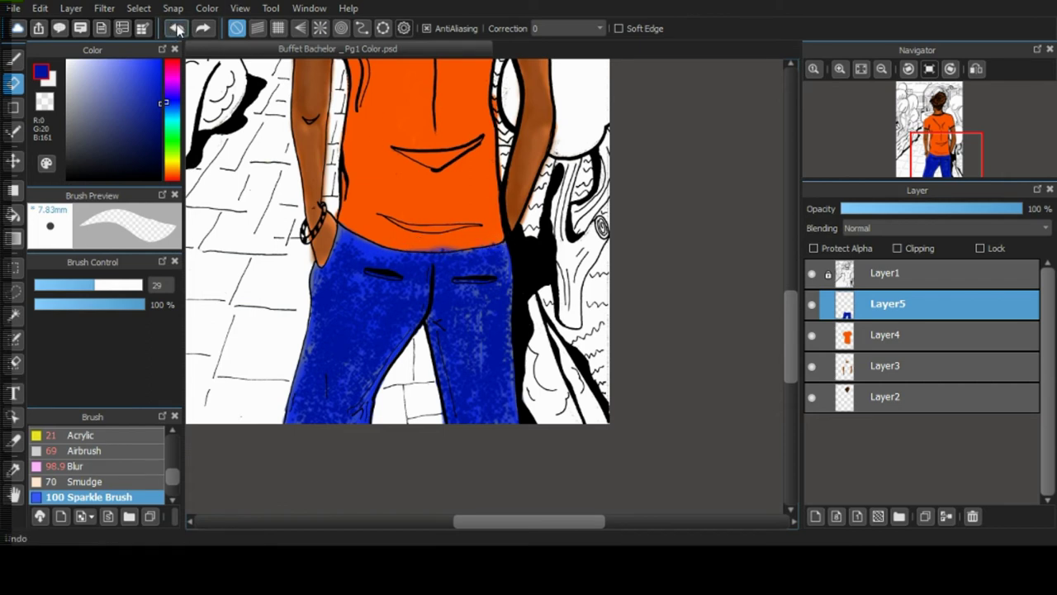
pyautogui.click(839, 68)
pyautogui.moveTo(378, 204)
pyautogui.mouseDown()
pyautogui.moveTo(505, 199)
pyautogui.moveTo(349, 206)
pyautogui.moveTo(465, 201)
pyautogui.mouseUp()
pyautogui.click(177, 29)
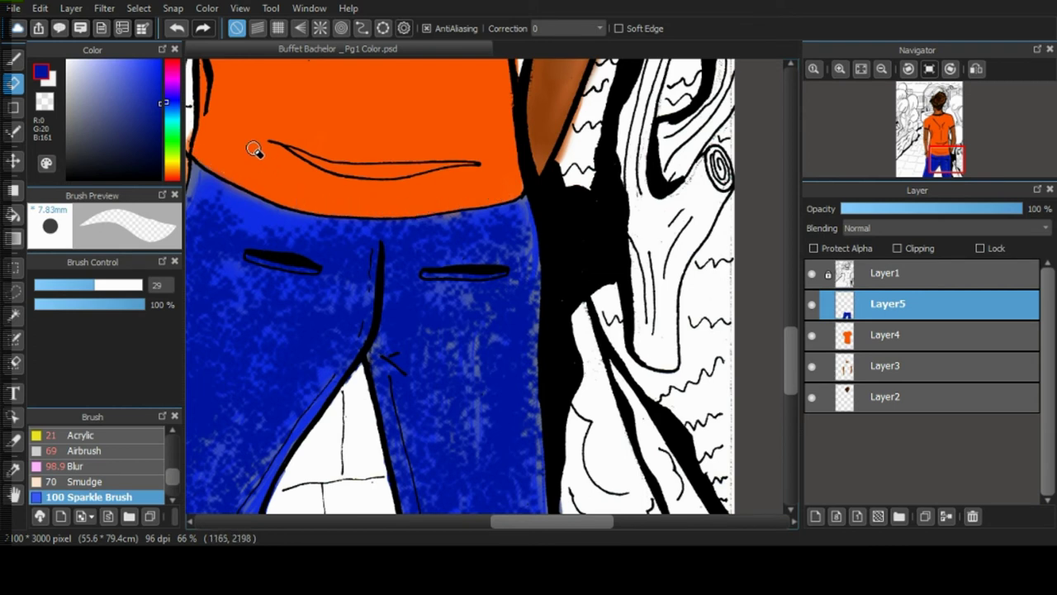
# Look over the textured trousers at a smaller scale and browse the available brushes for one suited to blending.
pyautogui.click(883, 70)
pyautogui.click(883, 70)
pyautogui.click(883, 71)
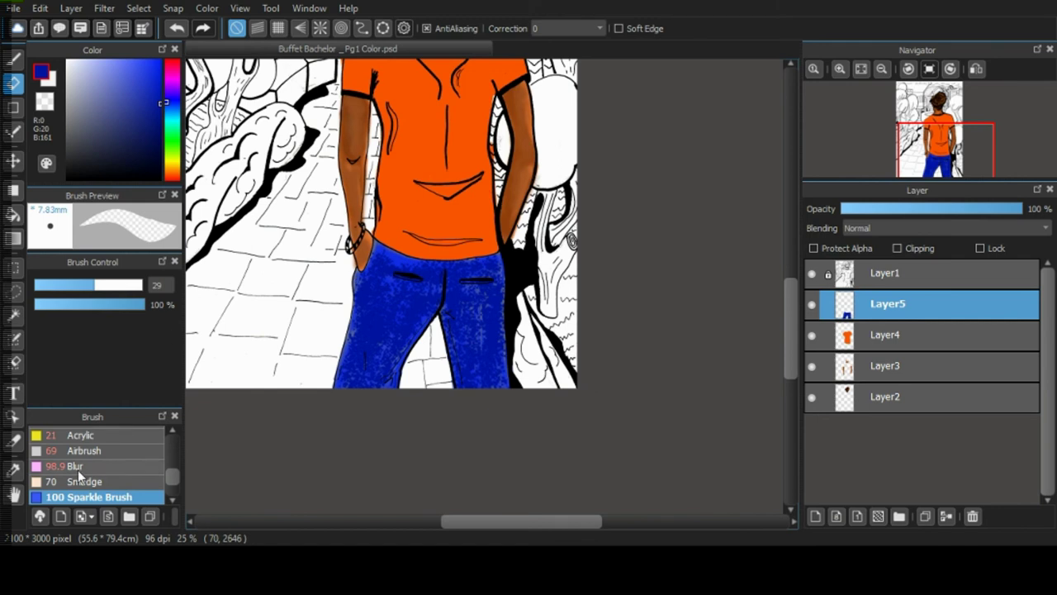
pyautogui.click(174, 430)
pyautogui.click(173, 431)
pyautogui.click(173, 430)
pyautogui.click(173, 430)
pyautogui.click(173, 430)
pyautogui.click(173, 430)
pyautogui.click(174, 430)
pyautogui.click(173, 431)
pyautogui.click(173, 431)
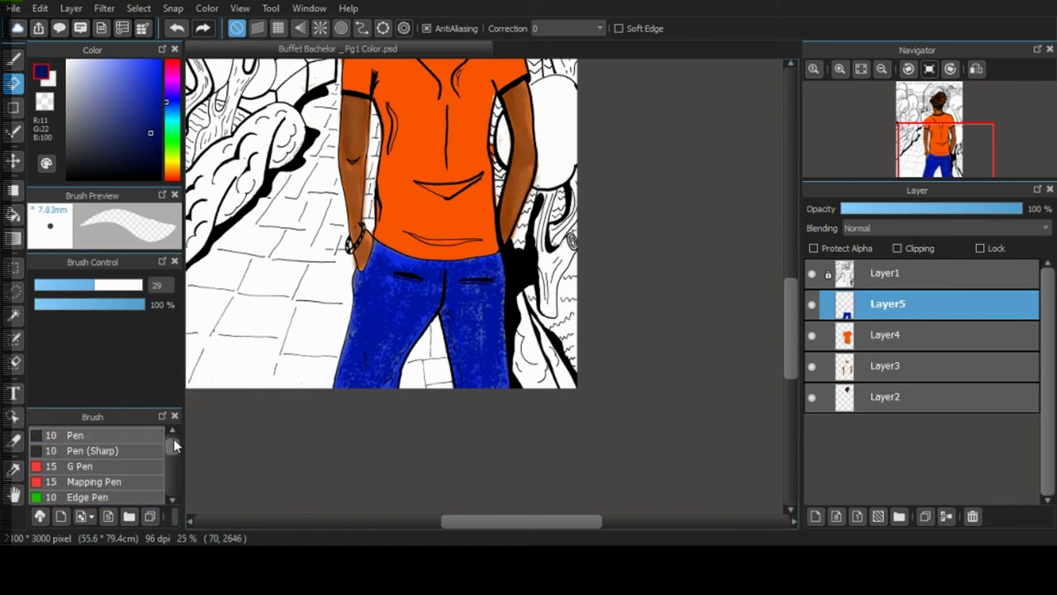
# Try to smudge the trousers' texture with the Smudge brush at size 46, using 17% and 5% opacity, and undo it.
pyautogui.moveTo(173, 442); pyautogui.dragTo(175, 480)
pyautogui.click(147, 452)
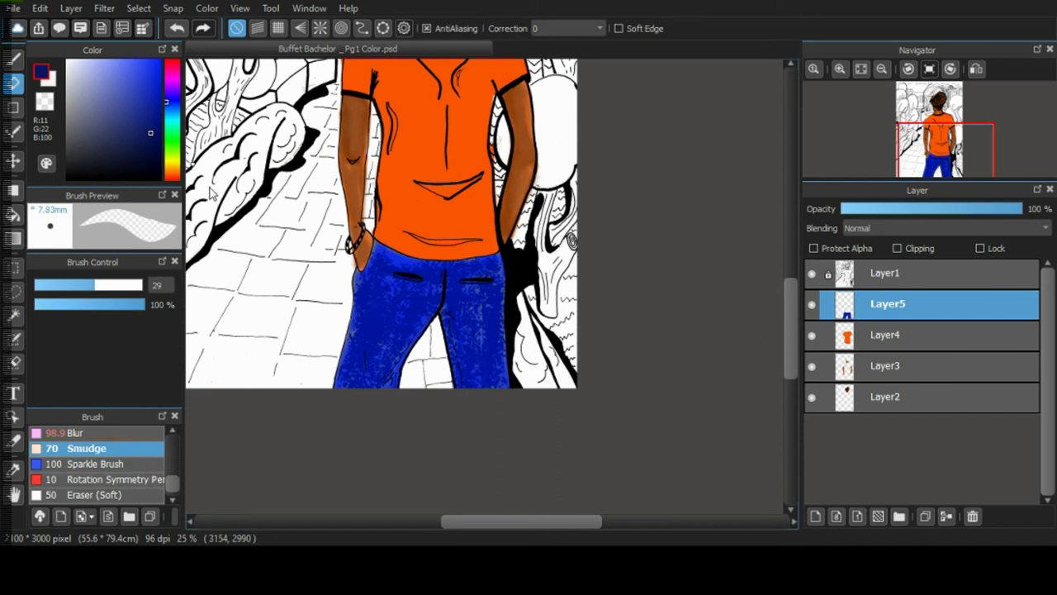
pyautogui.press('b')
pyautogui.moveTo(63, 288)
pyautogui.mouseDown()
pyautogui.moveTo(44, 287)
pyautogui.moveTo(64, 305)
pyautogui.moveTo(54, 303)
pyautogui.mouseUp()
pyautogui.click(113, 284)
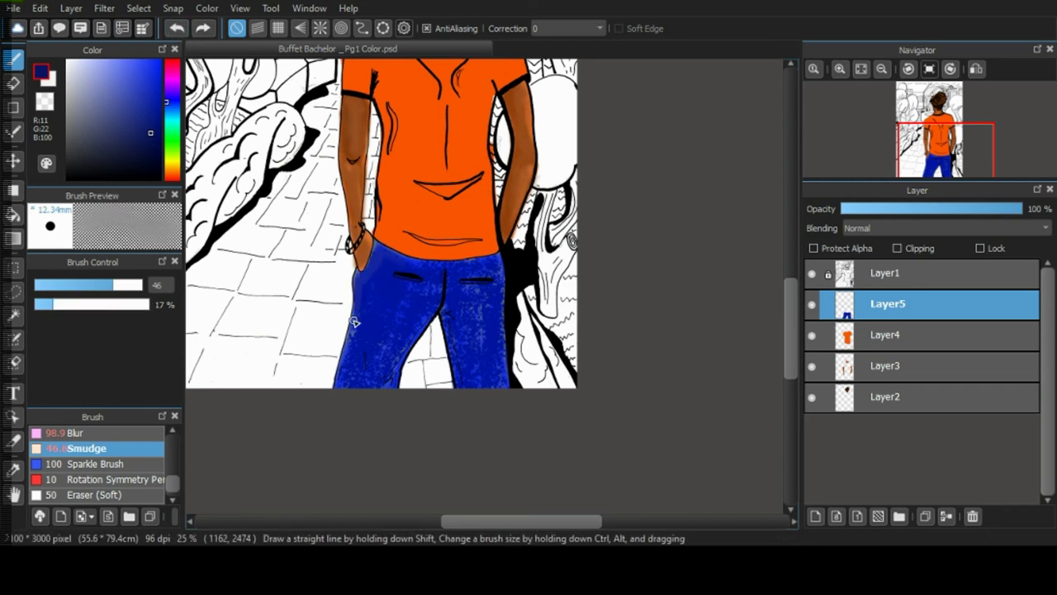
pyautogui.click(38, 304)
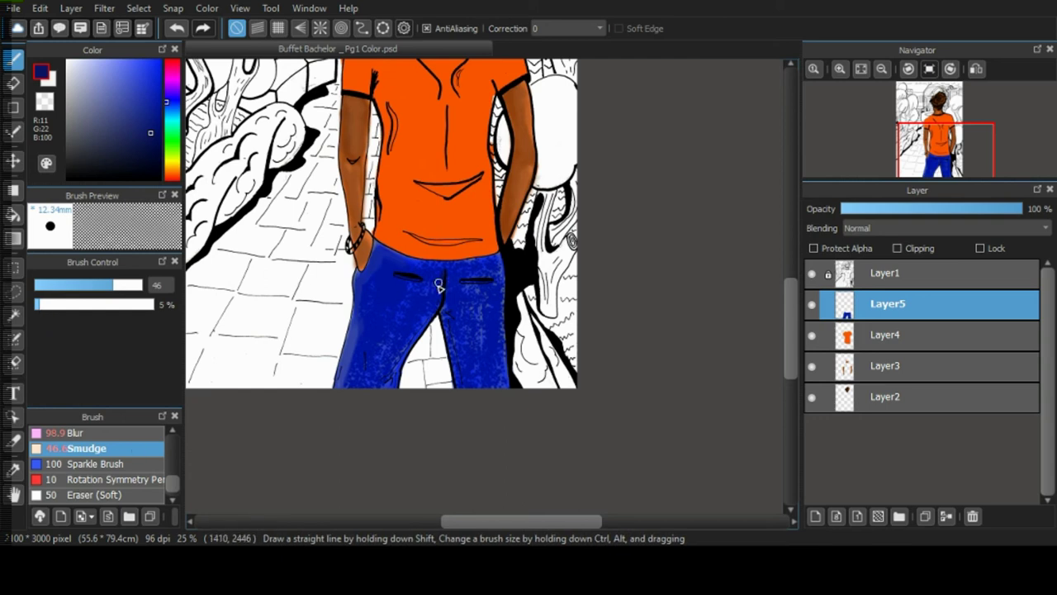
pyautogui.click(176, 28)
# Soften the trousers' mottled texture with the Blur brush enlarged to size 132, and set its opacity to 20%.
pyautogui.click(91, 433)
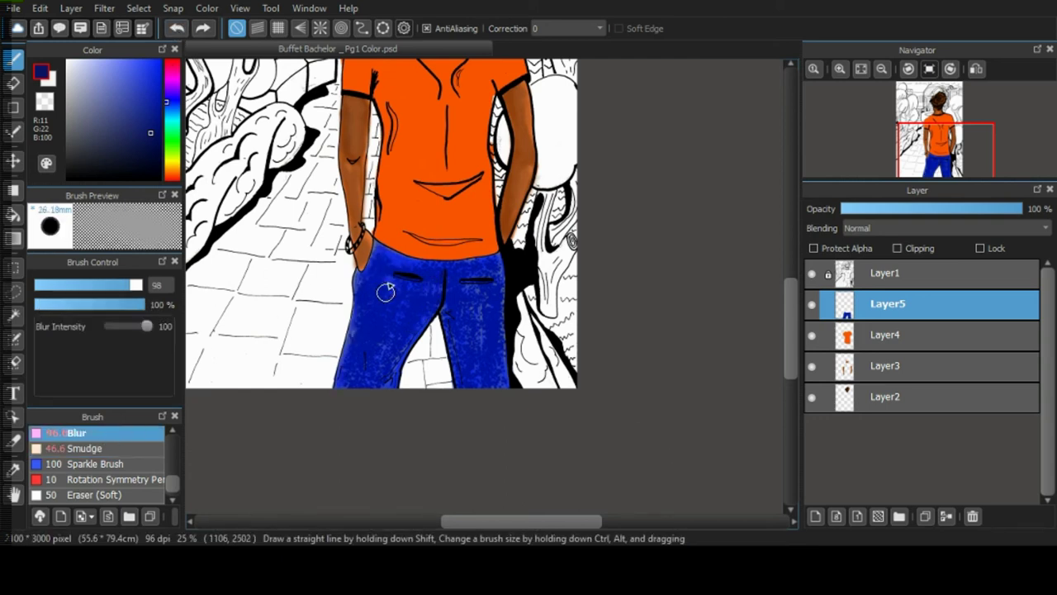
pyautogui.click(140, 284)
pyautogui.click(56, 304)
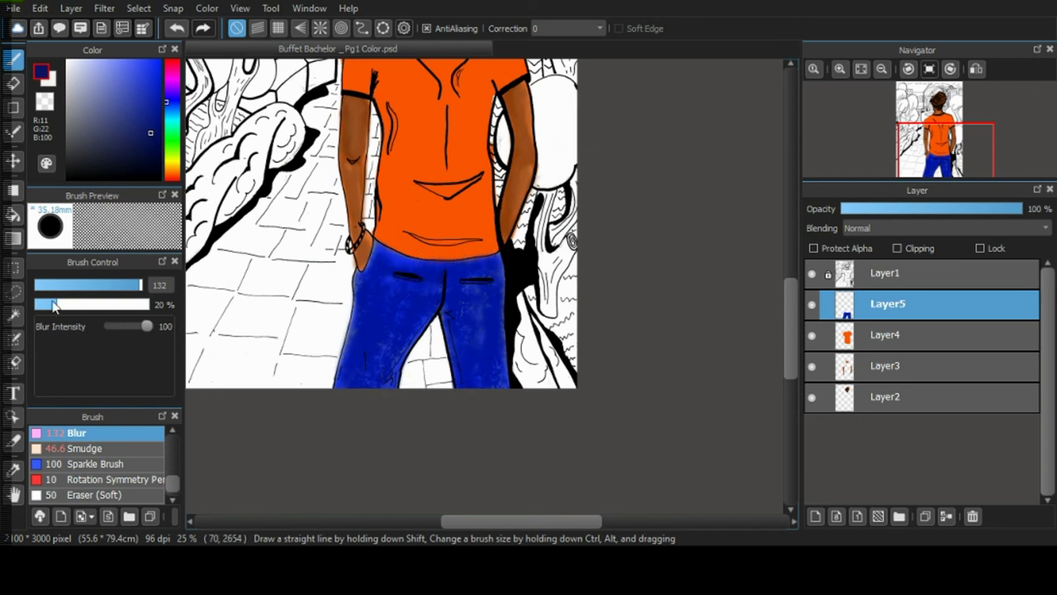
pyautogui.click(883, 71)
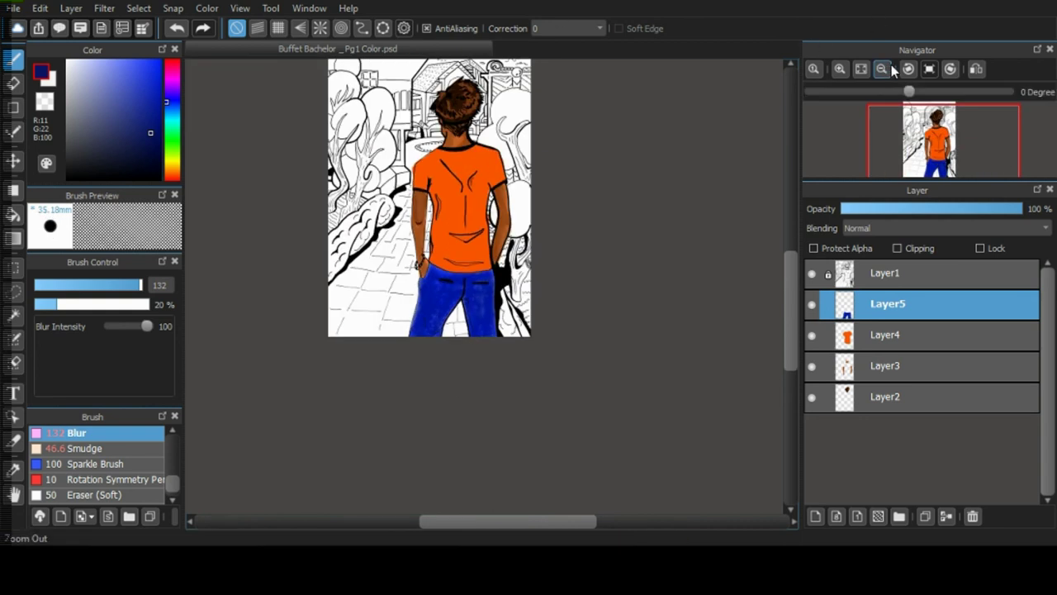
pyautogui.click(842, 70)
pyautogui.scroll(5, 797, 249)
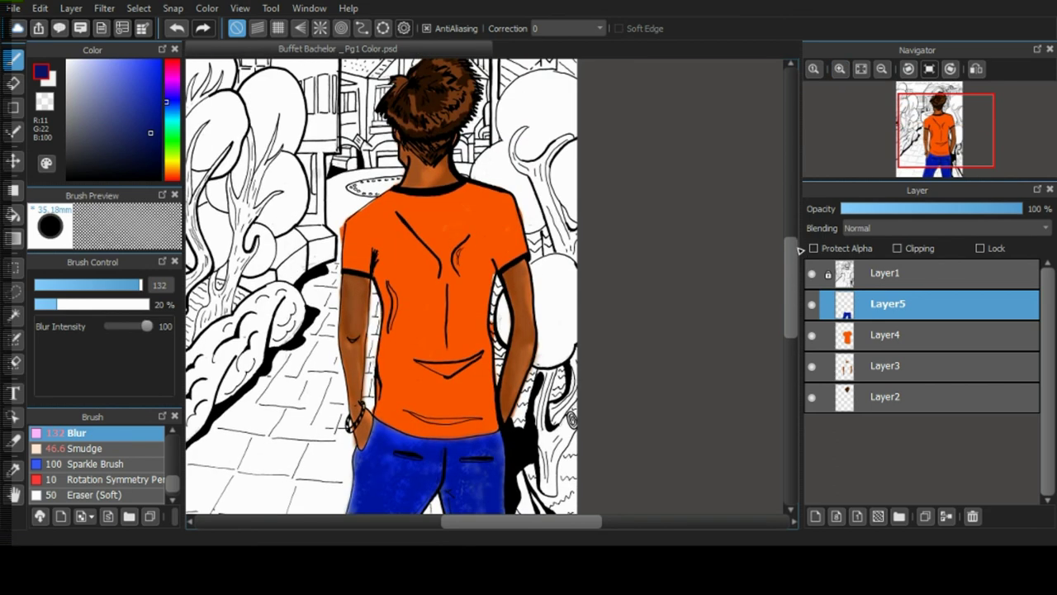